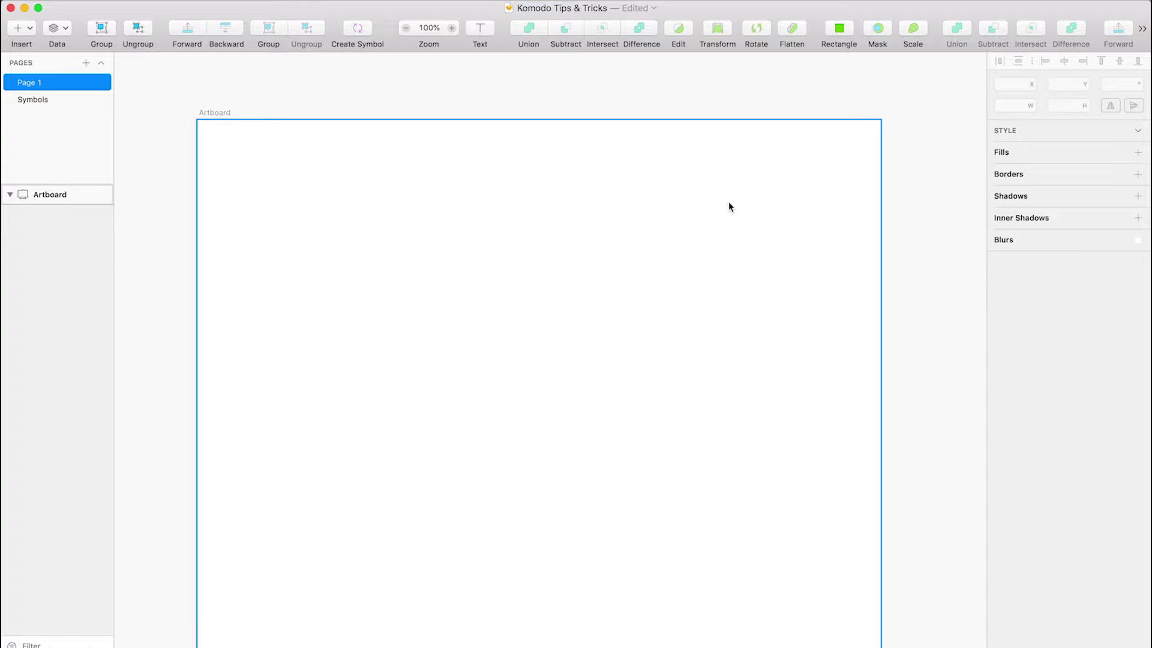
On the Symbols page, rename the Primary CTA symbol to Buttons/Primary CTA
click(42, 99)
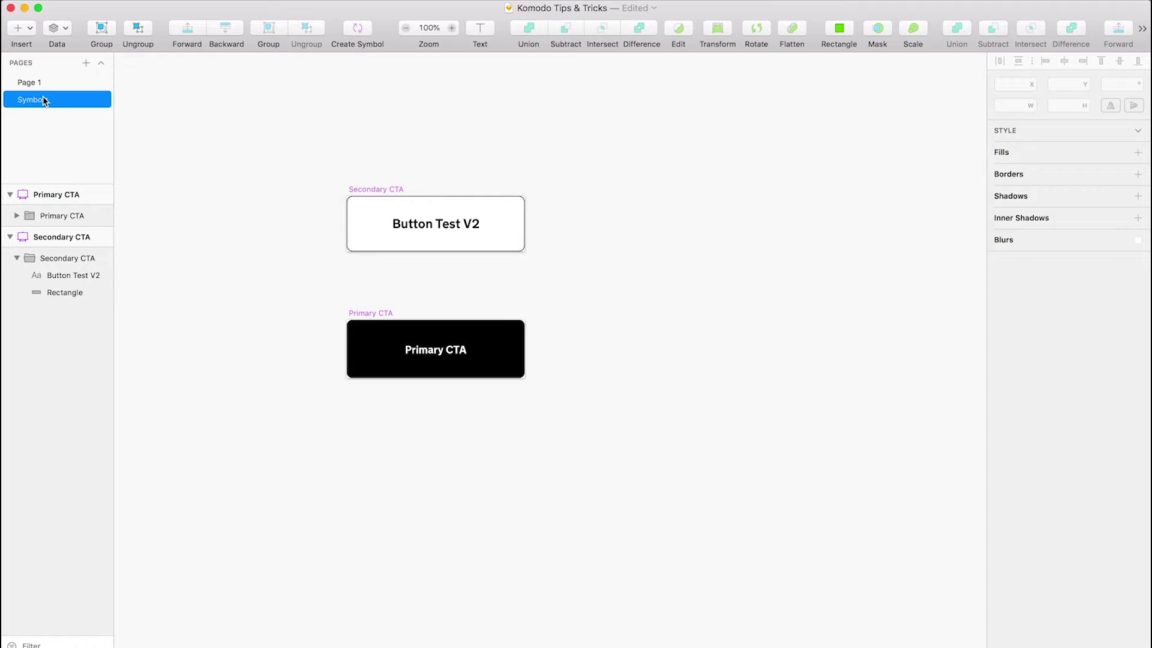
scroll(200, 184, left, 2)
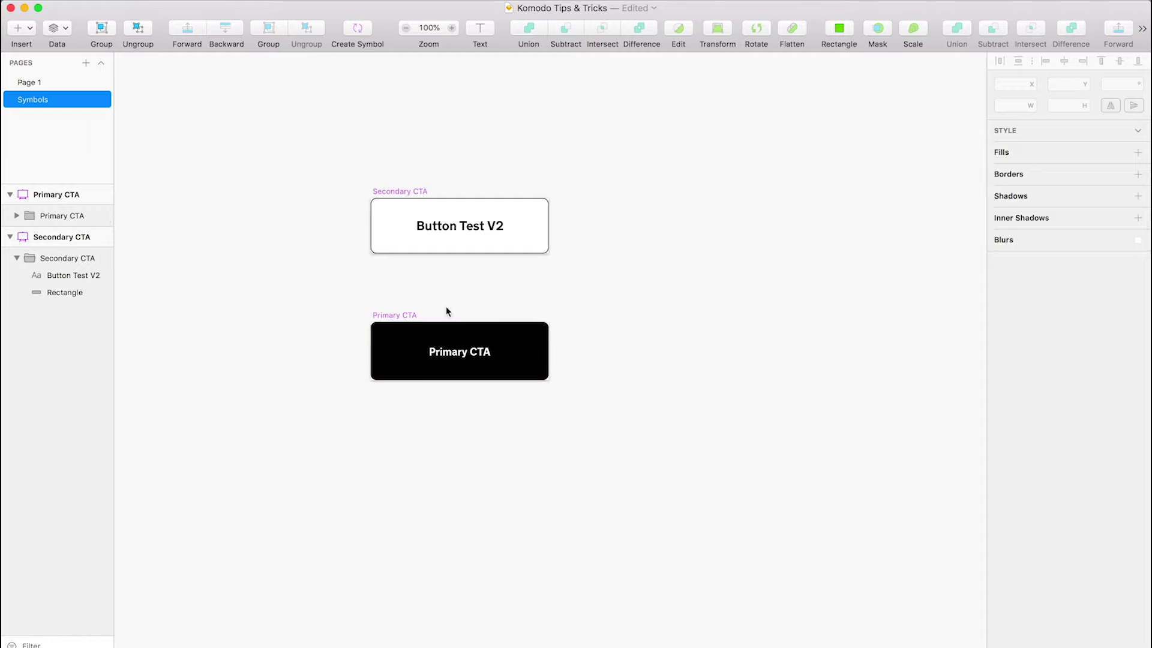
click(388, 316)
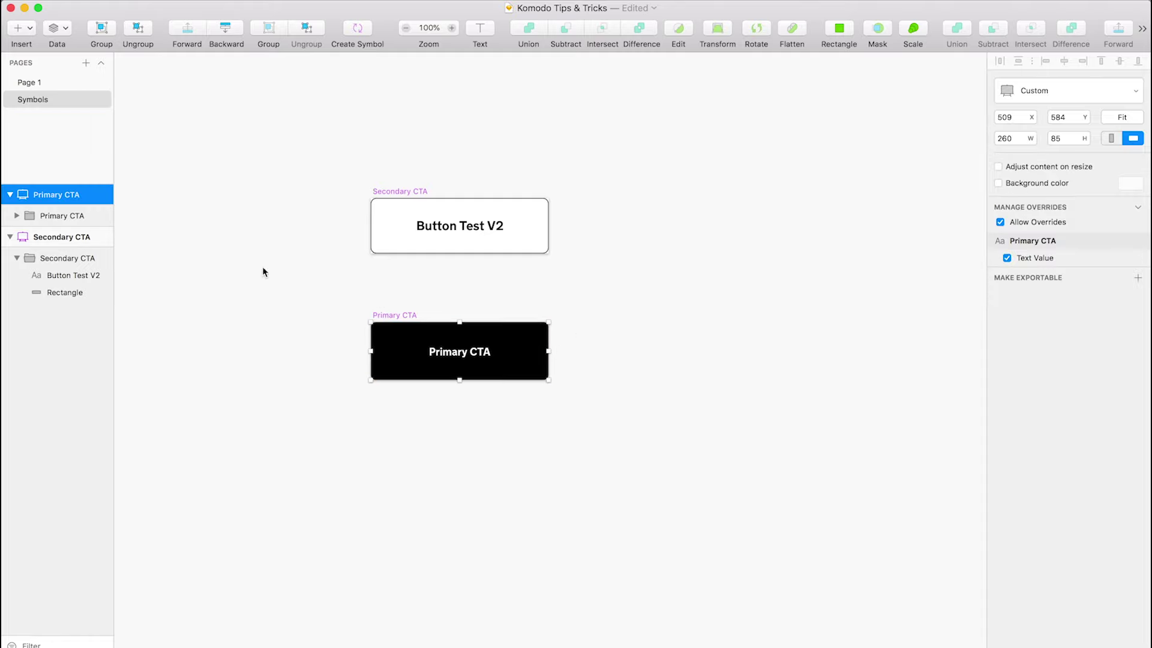
double_click(42, 195)
click(34, 194)
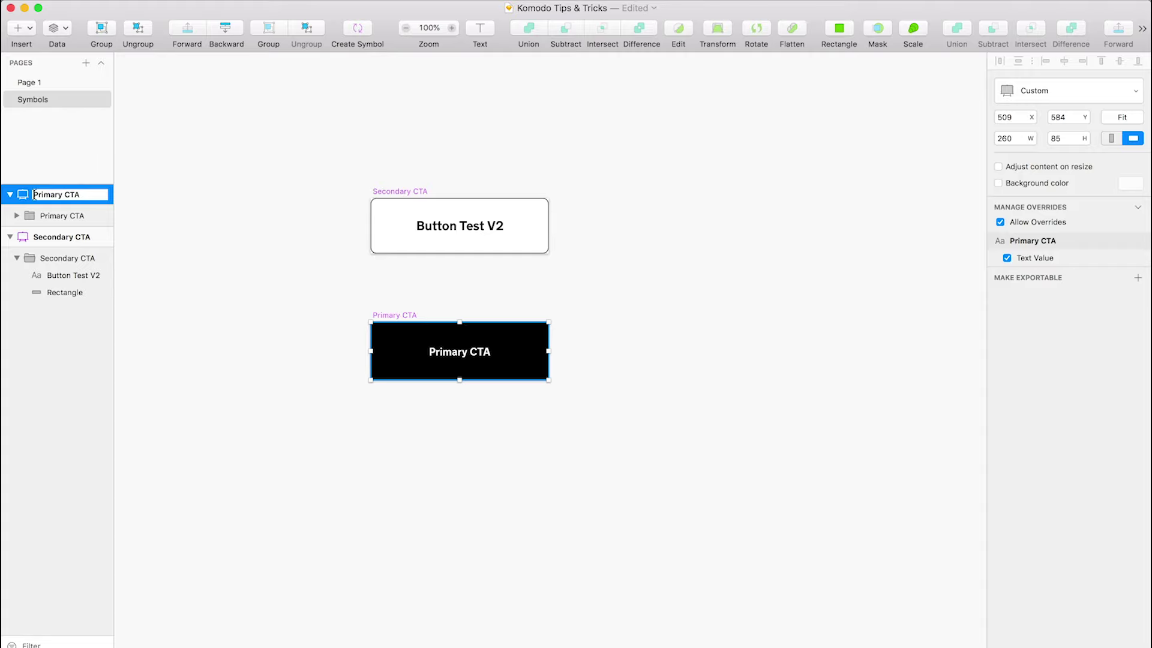
text(Buttons/)
key(Return)
Rename the Secondary CTA symbol to Buttons/Secondary CTA
click(54, 236)
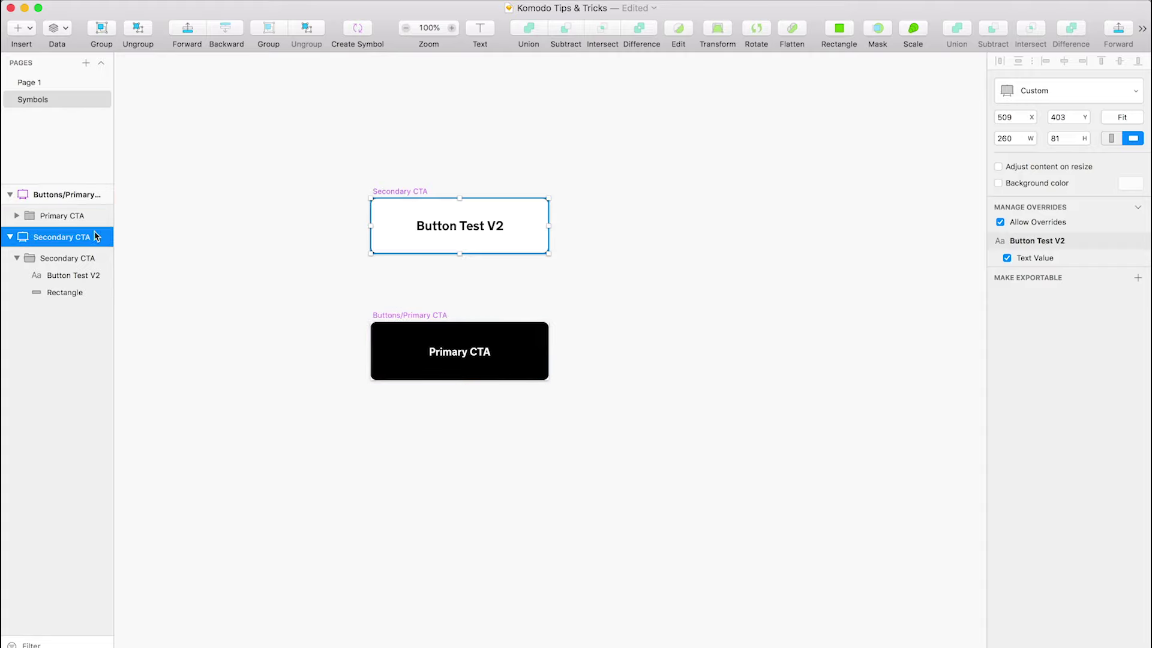
double_click(34, 236)
click(34, 236)
text(Buttons/)
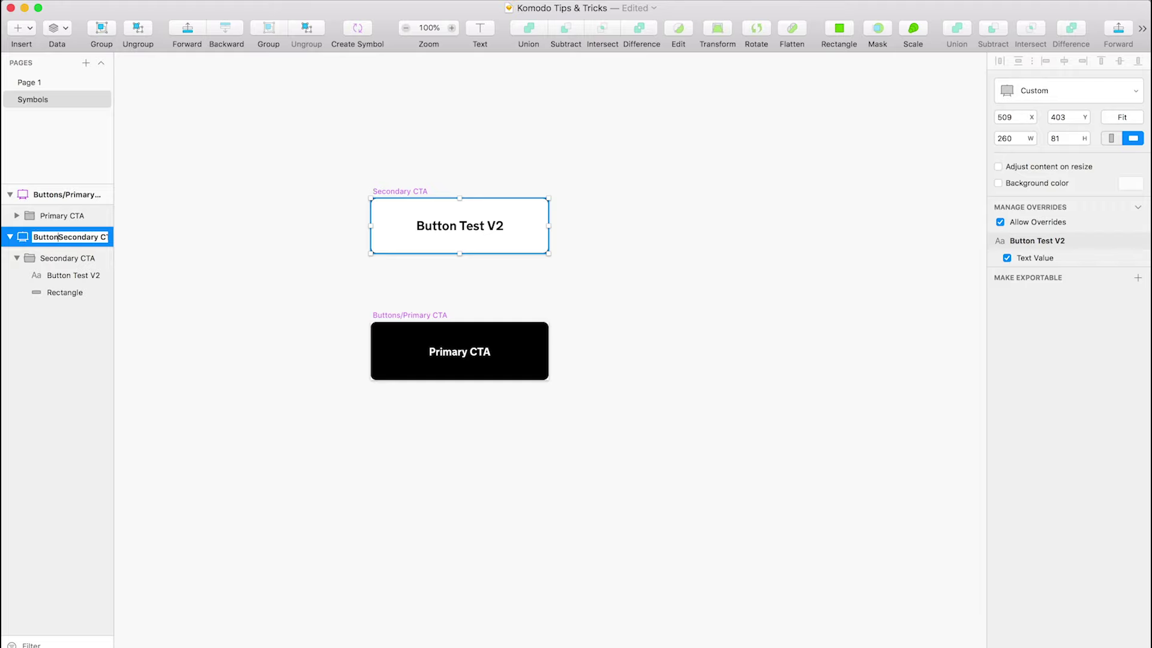
key(Return)
click(636, 236)
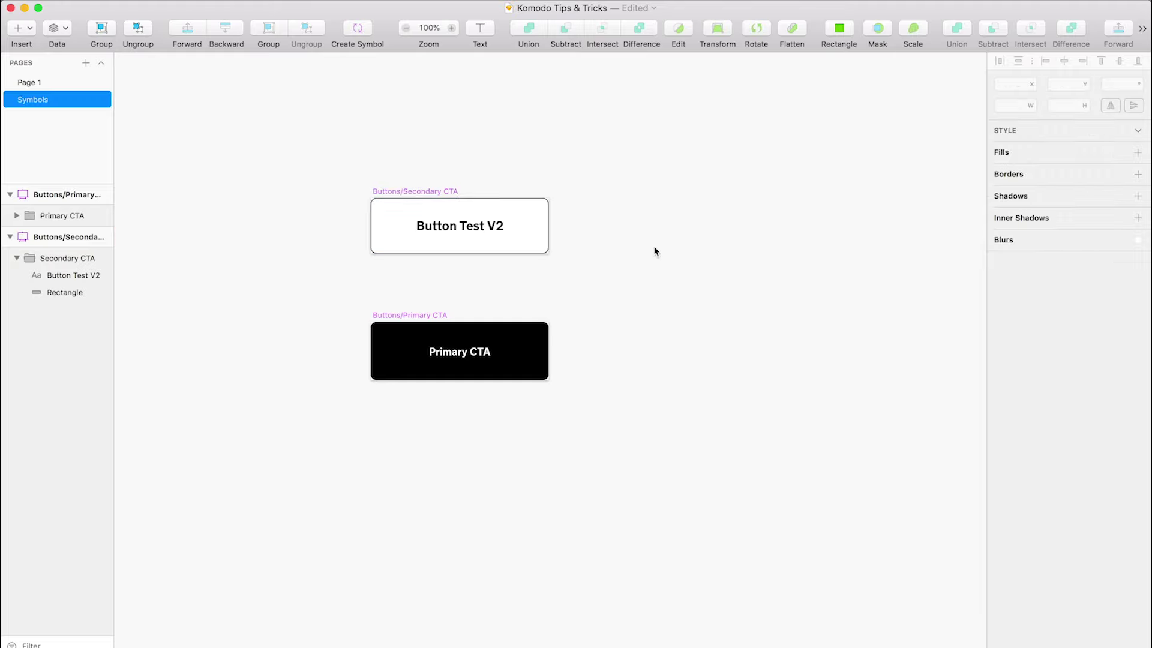
Draw a small artboard right of the buttons and name it Test
key(a)
drag(611, 199, 697, 254)
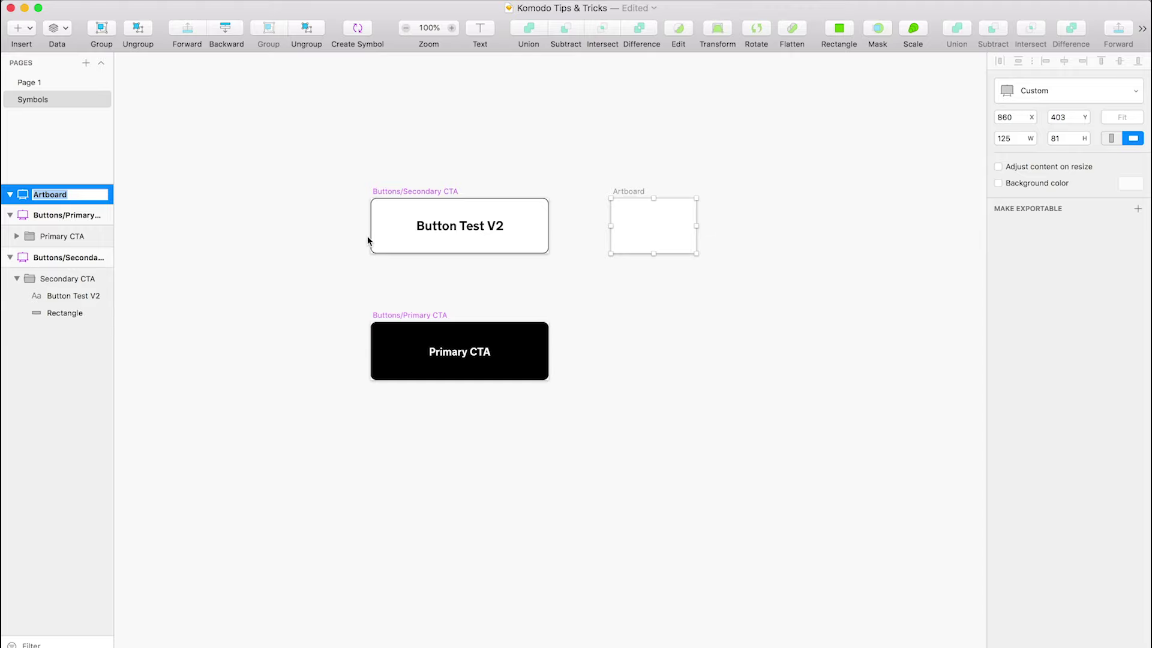
text(Test)
key(Return)
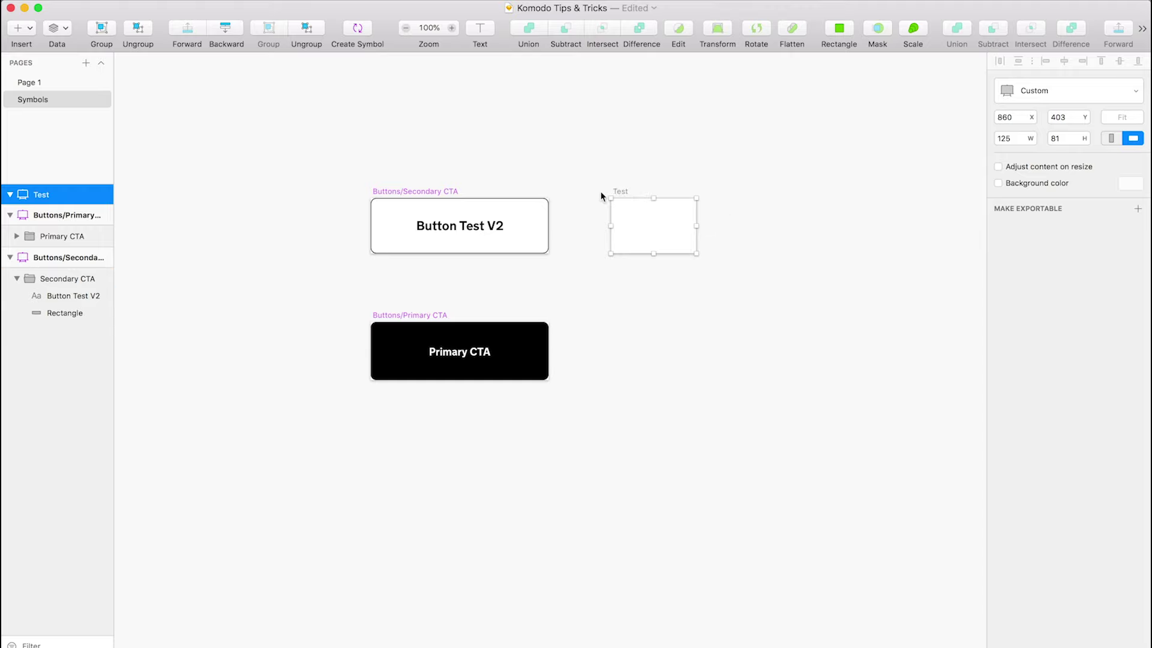
Convert the Test artboard into a symbol, then go to Page 1
right_click(618, 193)
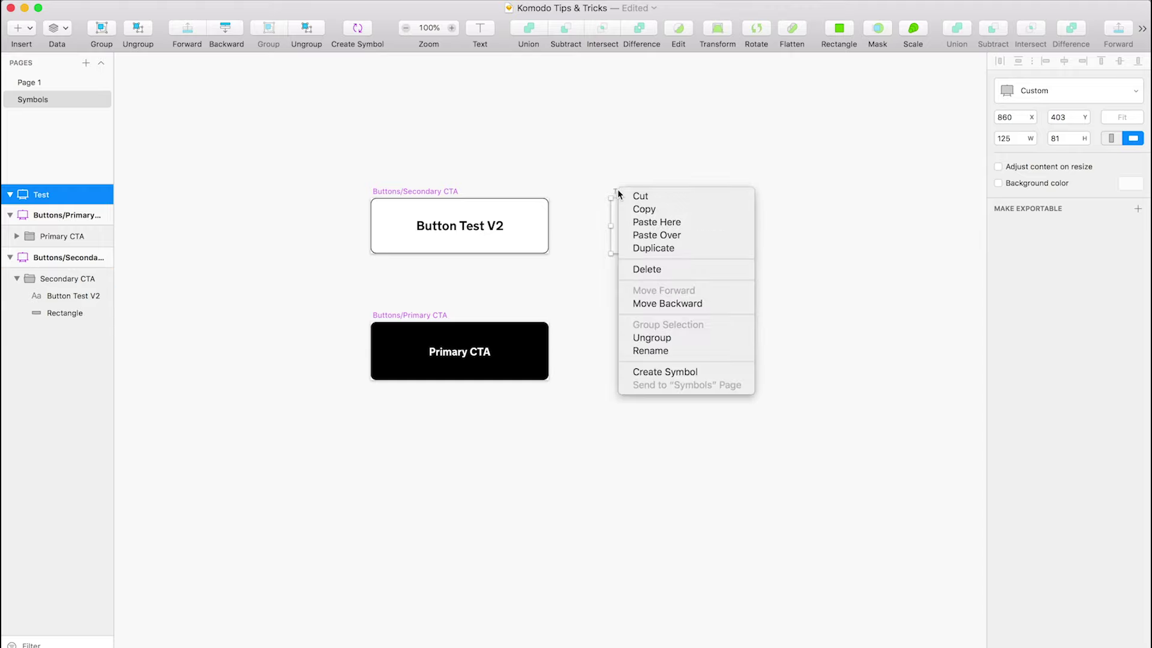
click(699, 377)
click(674, 120)
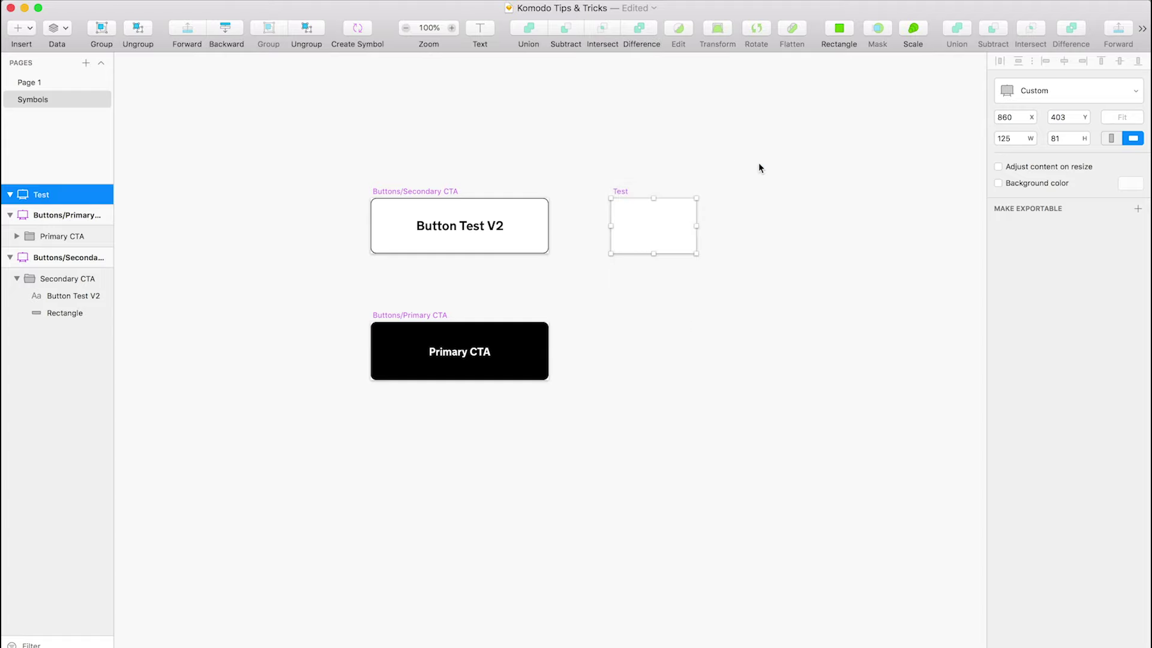
click(787, 179)
click(59, 84)
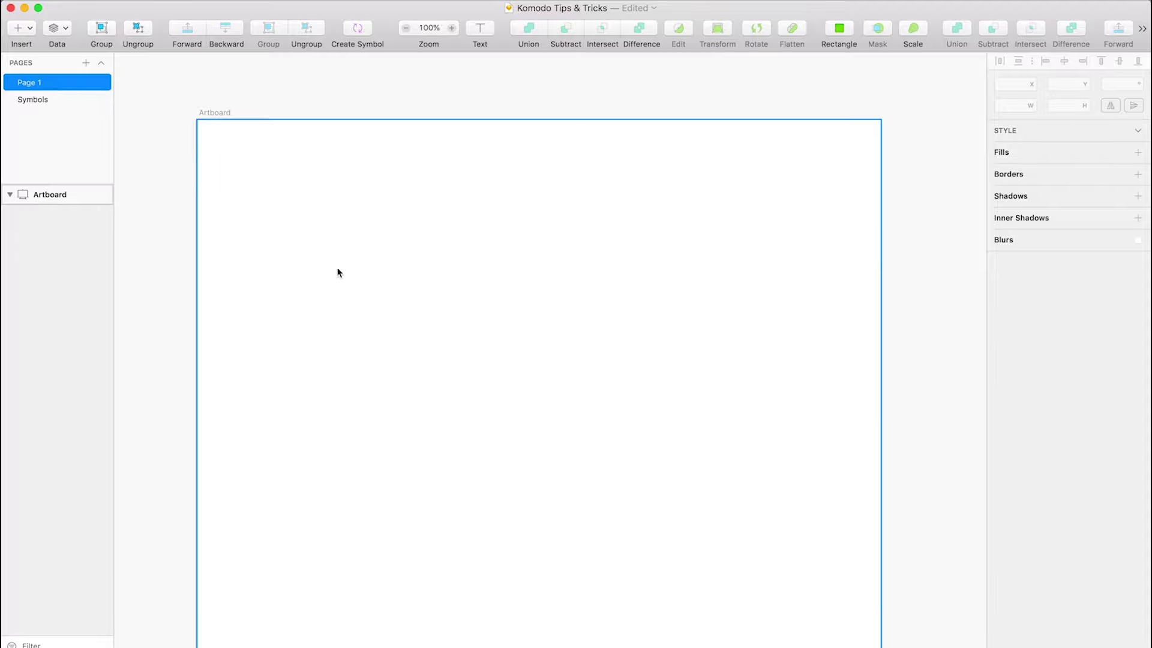
click(150, 1)
mouse_move(226, 173)
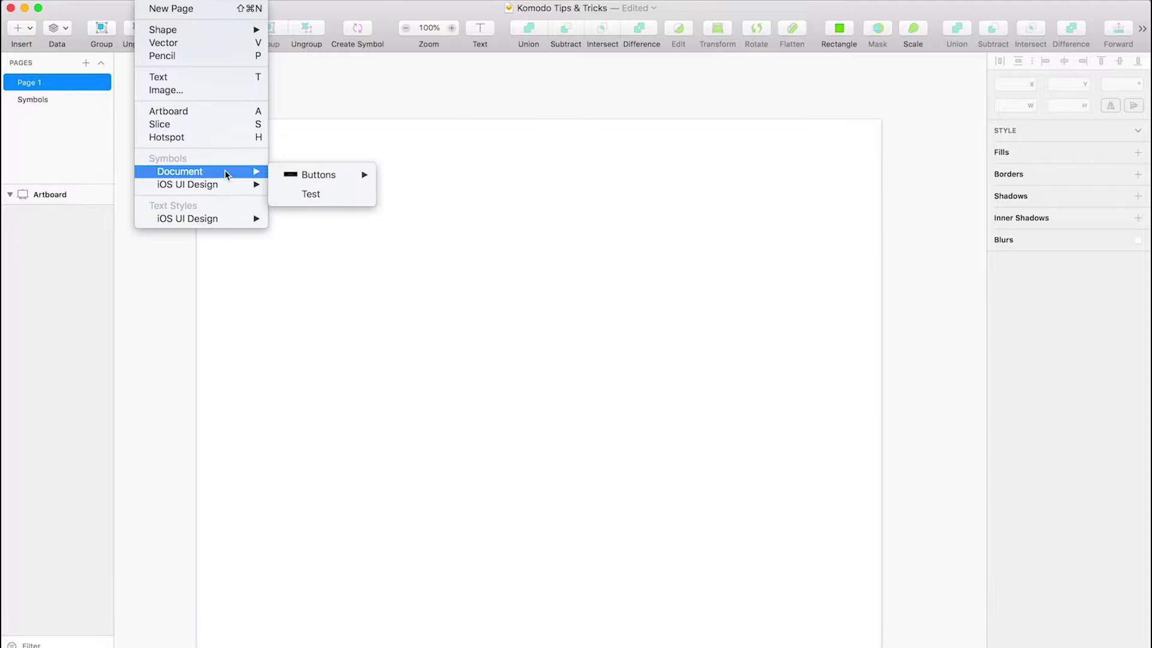
mouse_move(297, 181)
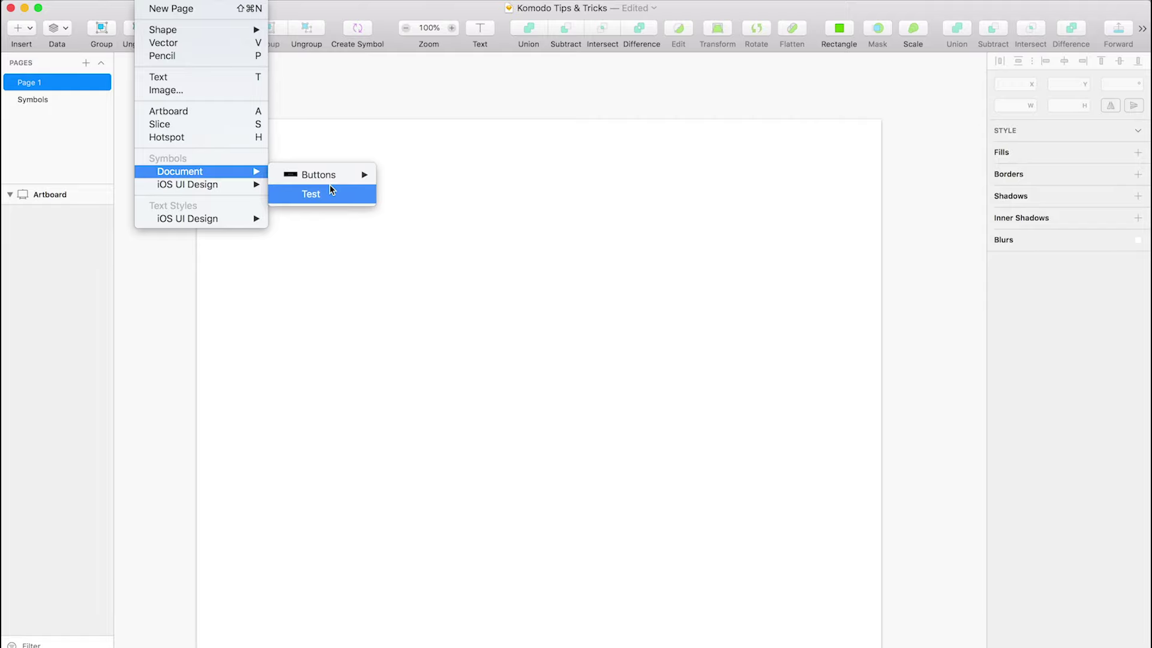
click(330, 190)
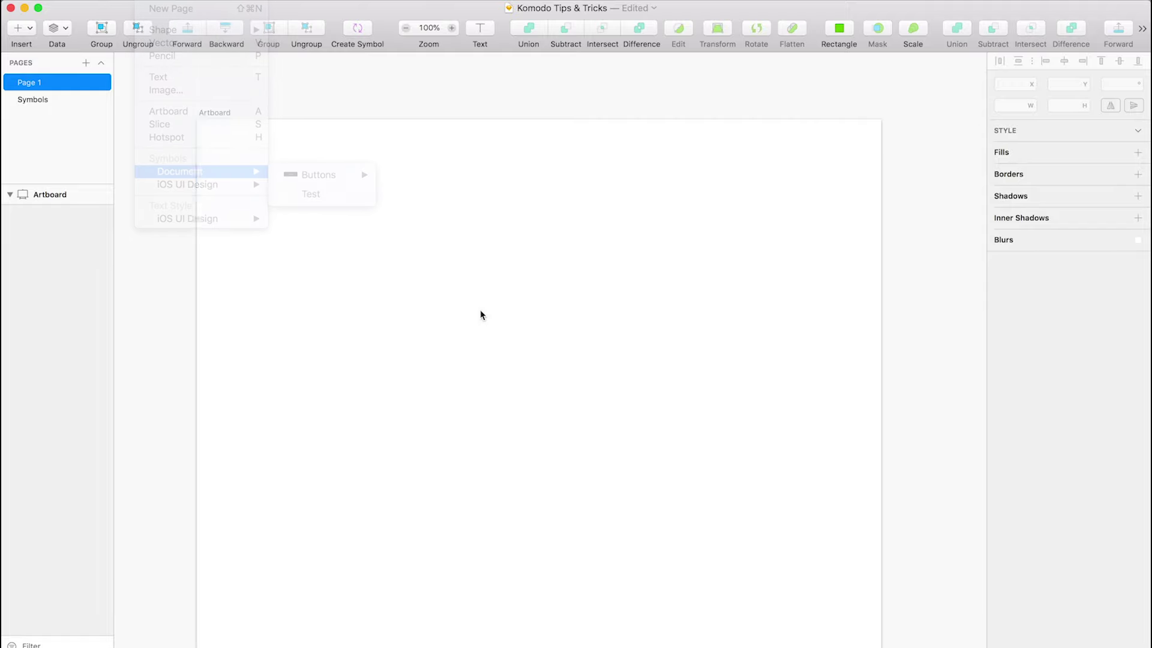
On the Symbols page, draw a 119×81 artboard left of the buttons named Colours/Primary
click(40, 101)
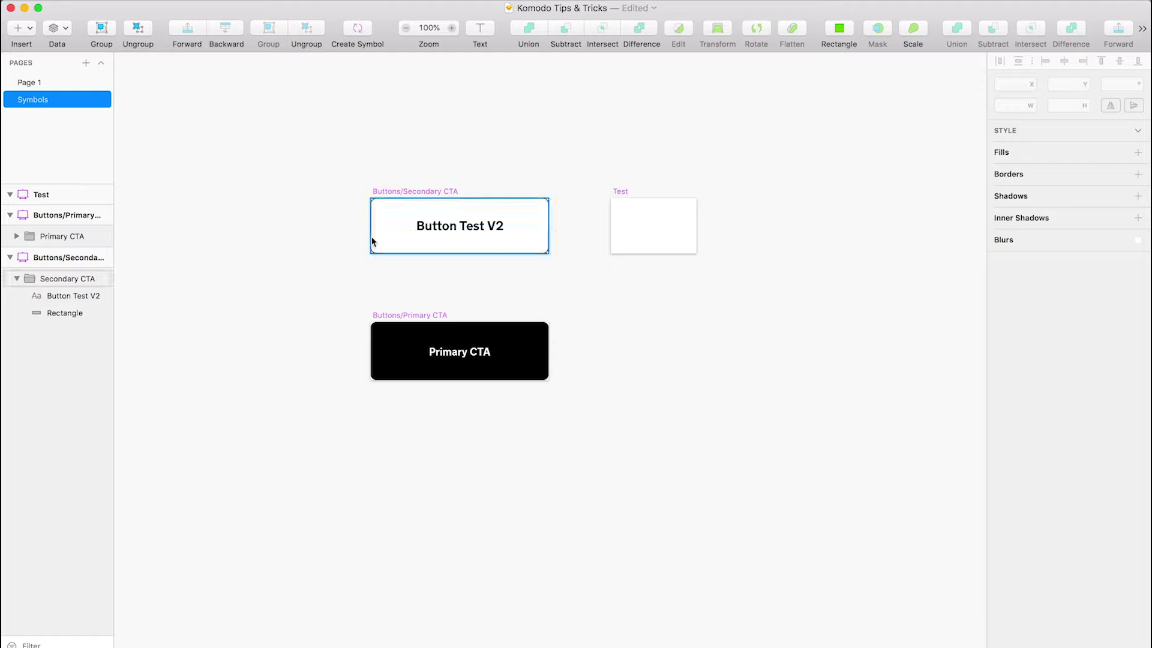
scroll(334, 232, left, 3)
key(a)
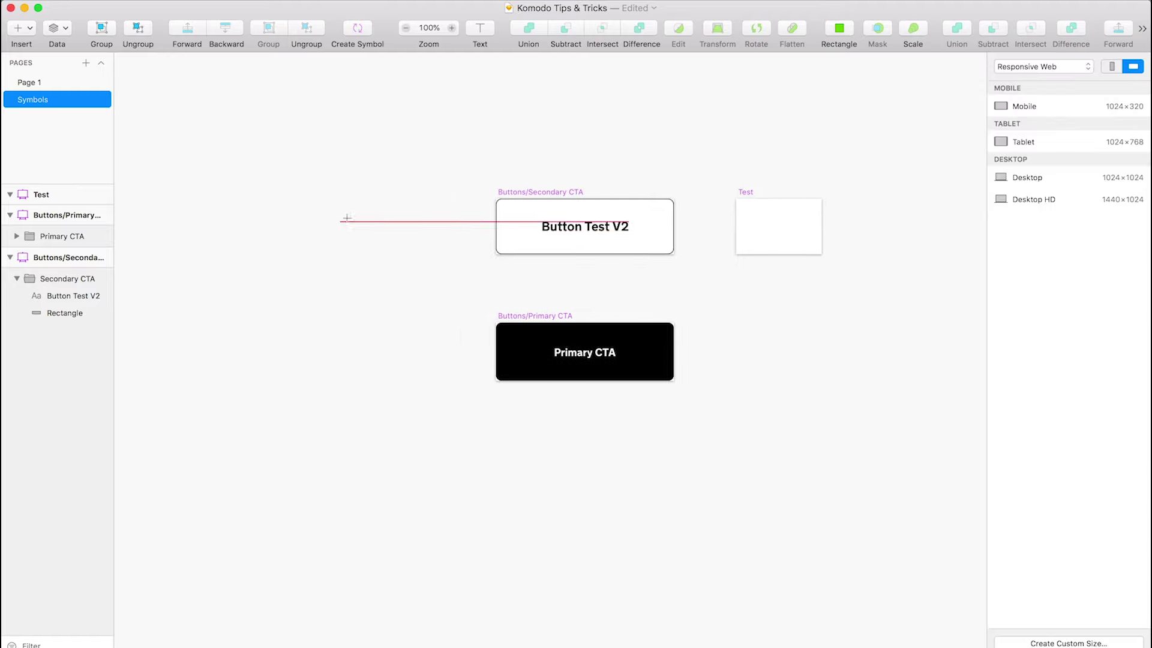
drag(365, 198, 285, 255)
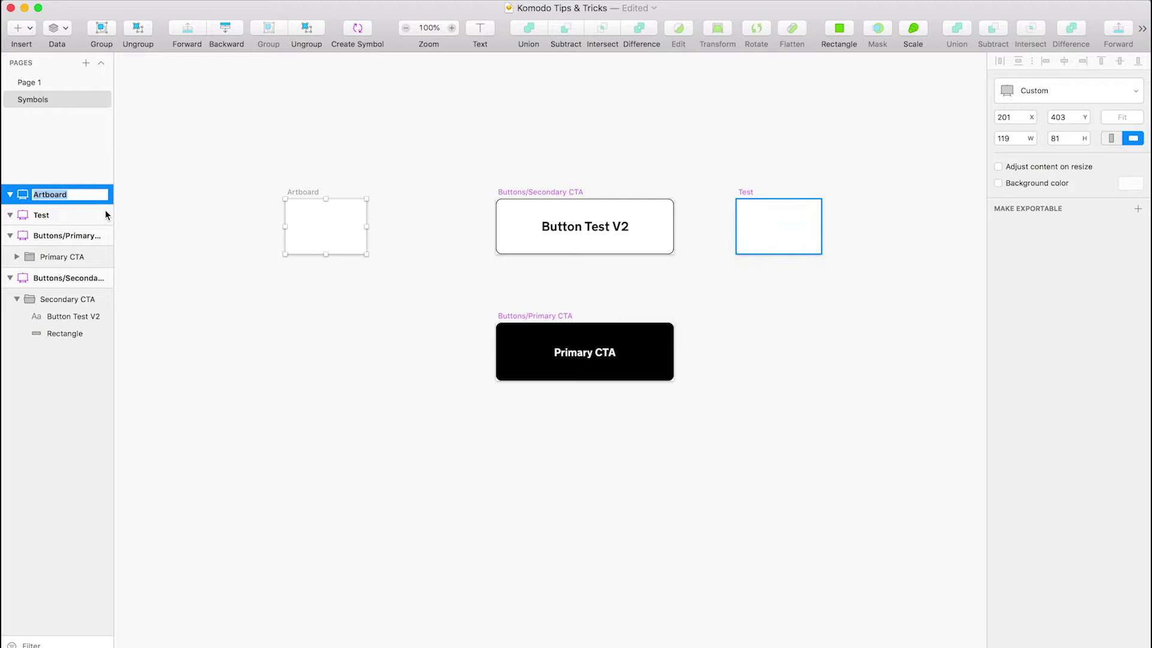
text(Colours/Primary)
key(Return)
Fill the Colours/Primary artboard with a rectangle coloured pink #FF9898
key(r)
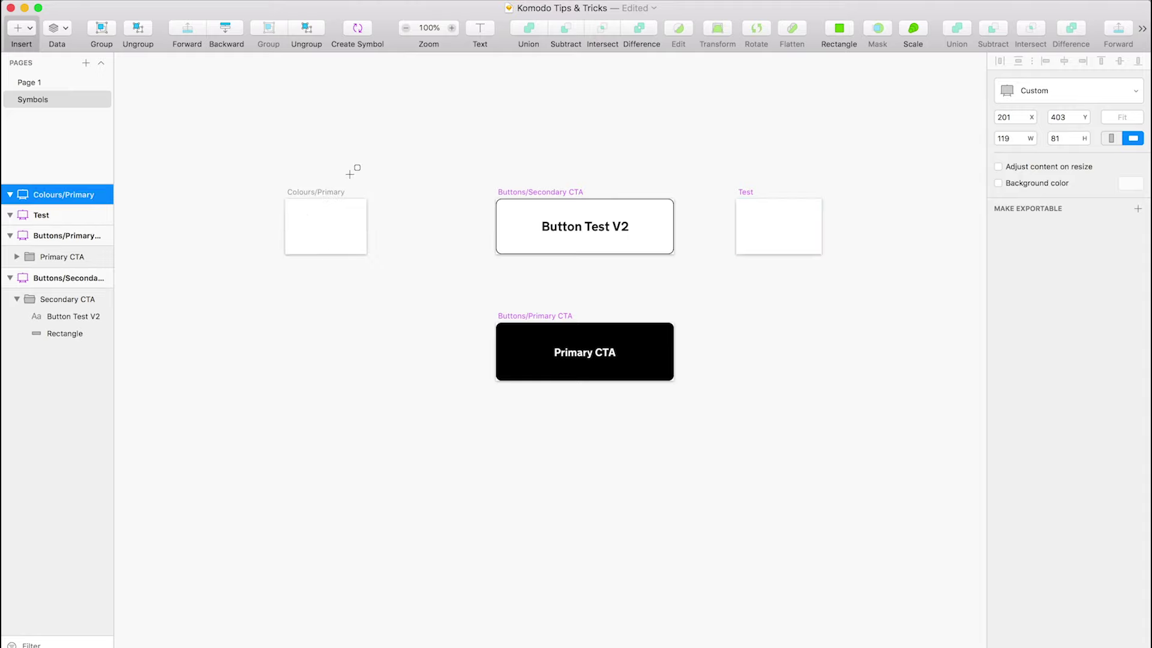
drag(284, 199, 367, 254)
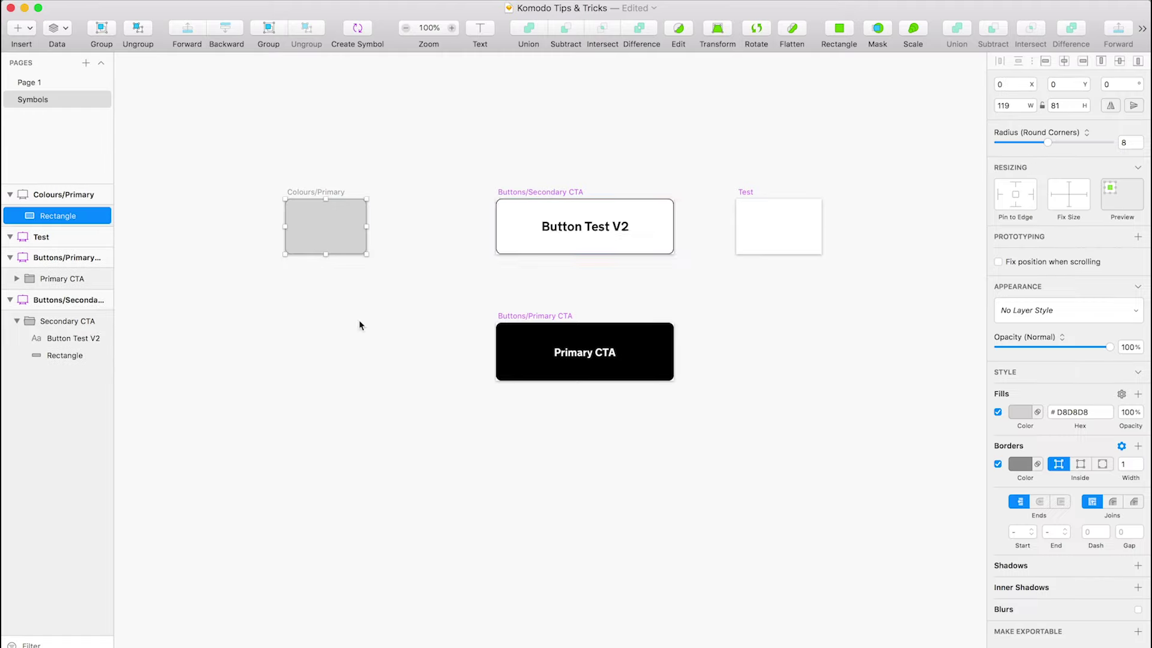
click(1020, 413)
click(1055, 479)
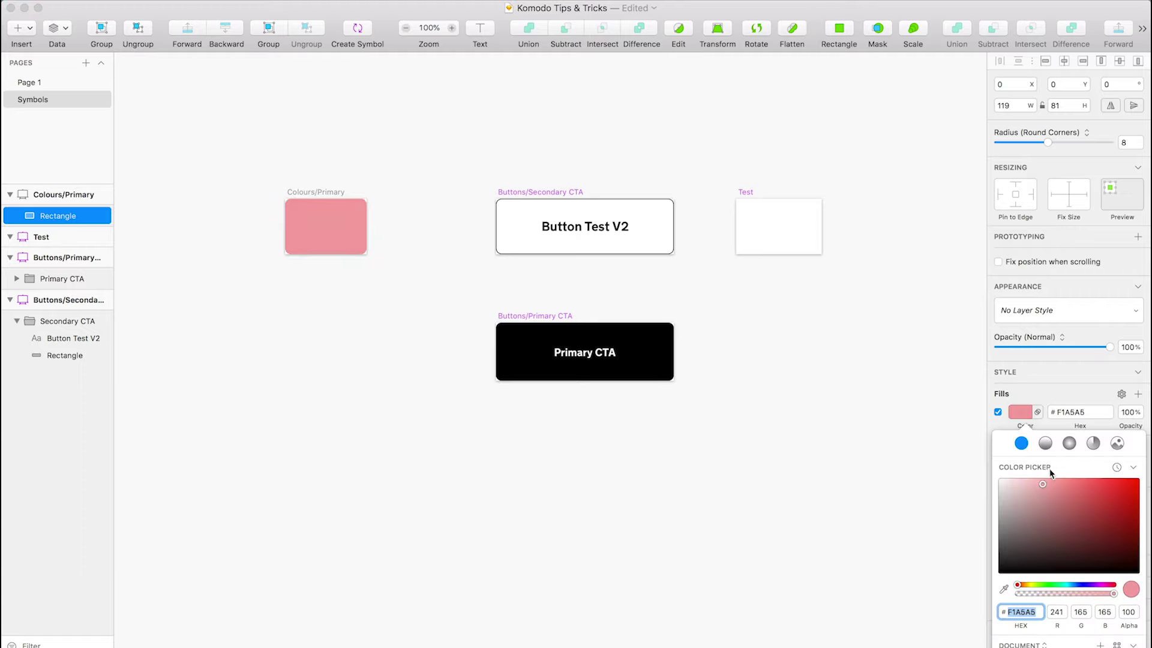
click(462, 422)
Duplicate Colours/Primary below the original and make the original a symbol
click(300, 192)
drag(300, 194, 307, 334)
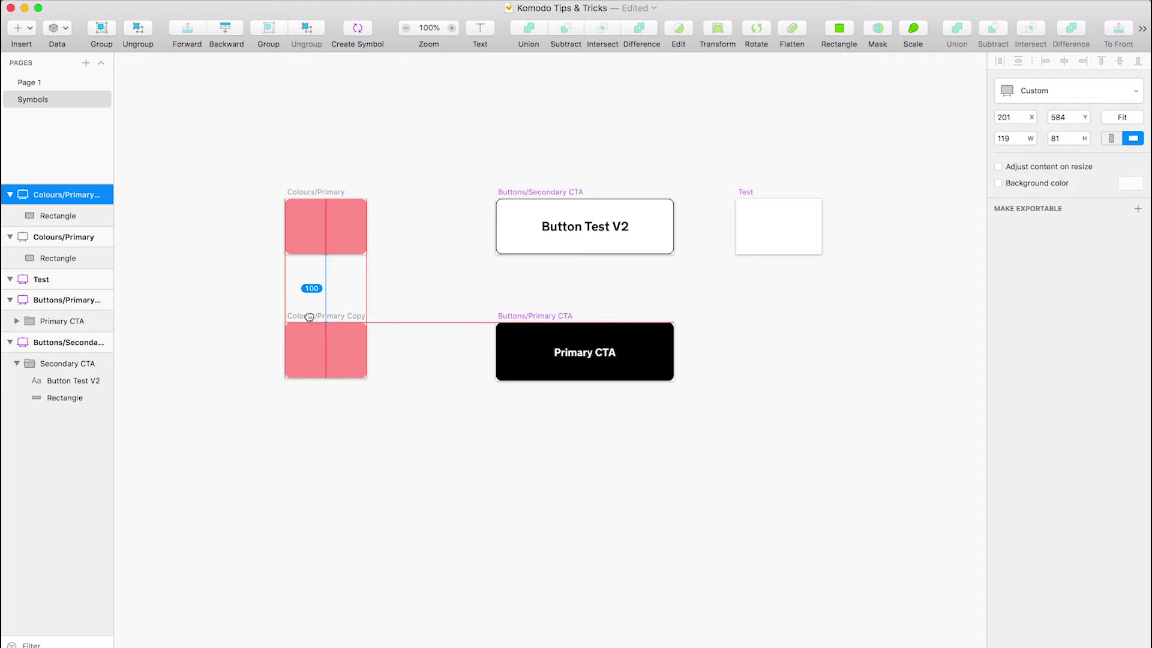
click(311, 191)
right_click(311, 190)
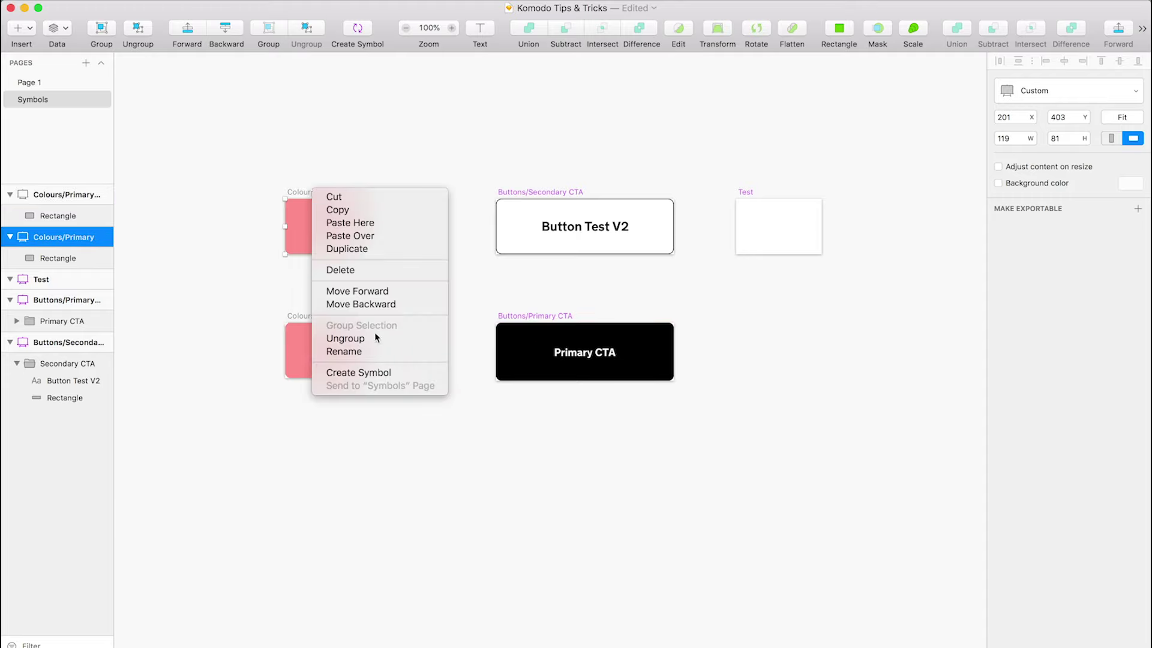
click(392, 372)
click(678, 123)
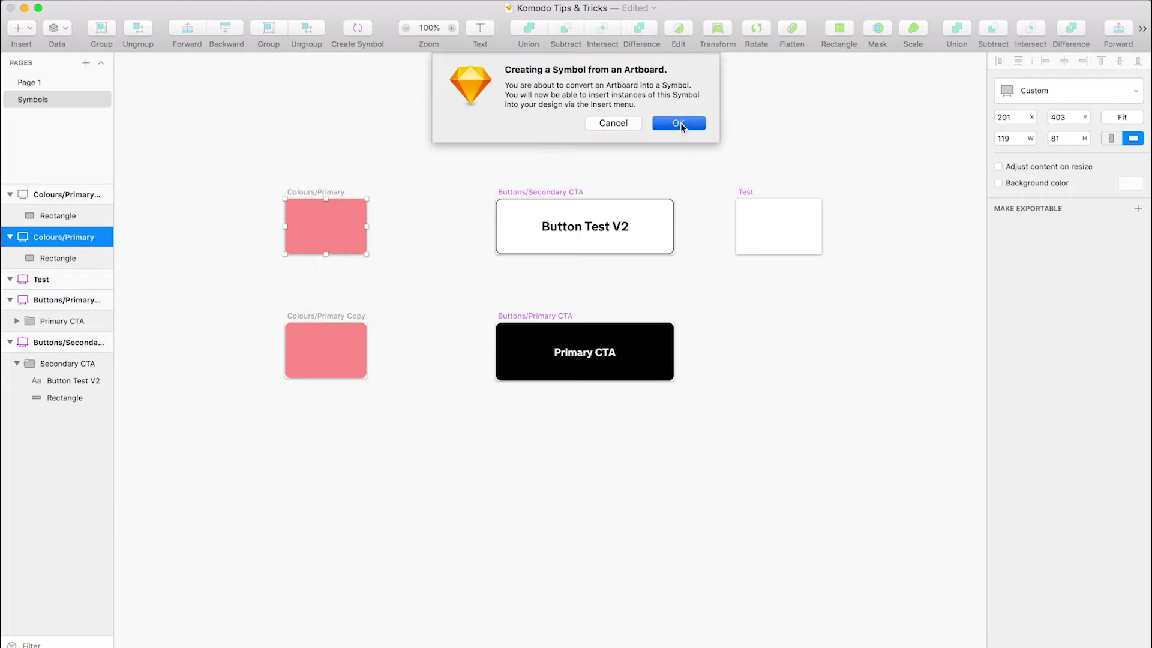
Make the copied artboard a symbol and rename it Colours/Secondary
click(326, 318)
right_click(326, 316)
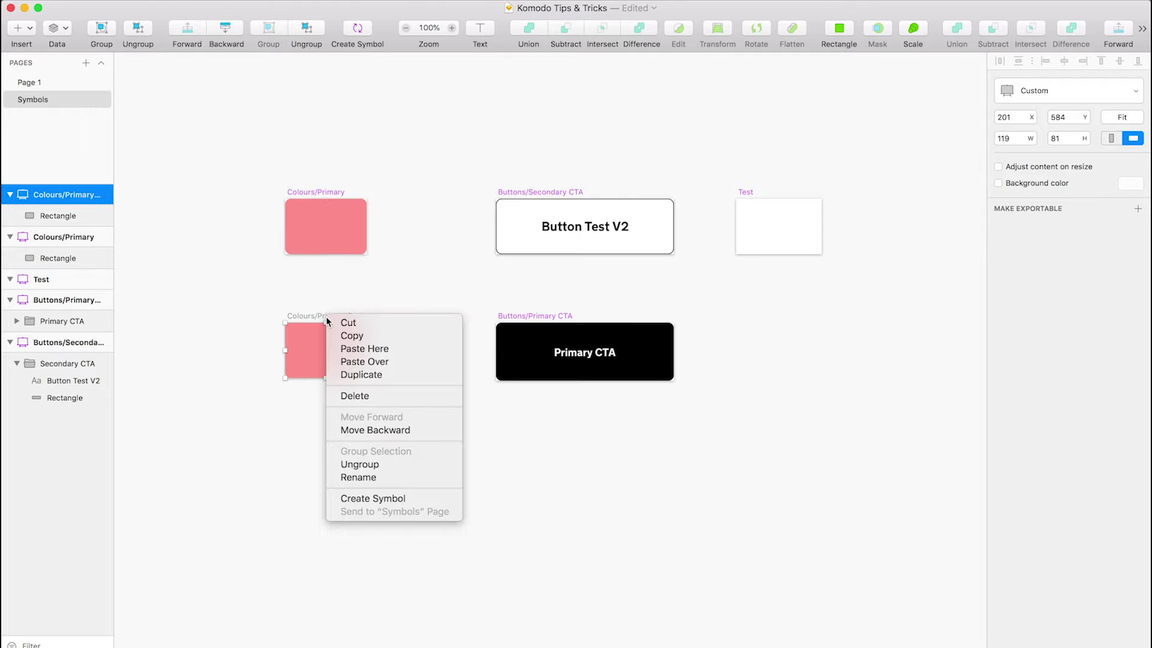
click(416, 499)
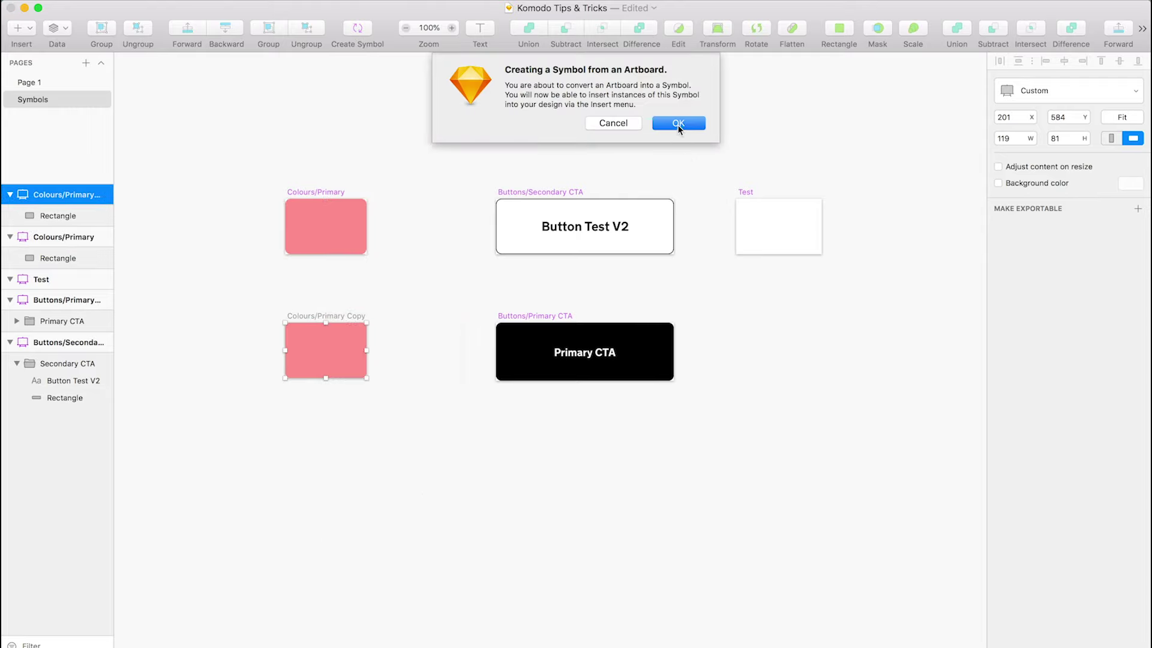
click(678, 123)
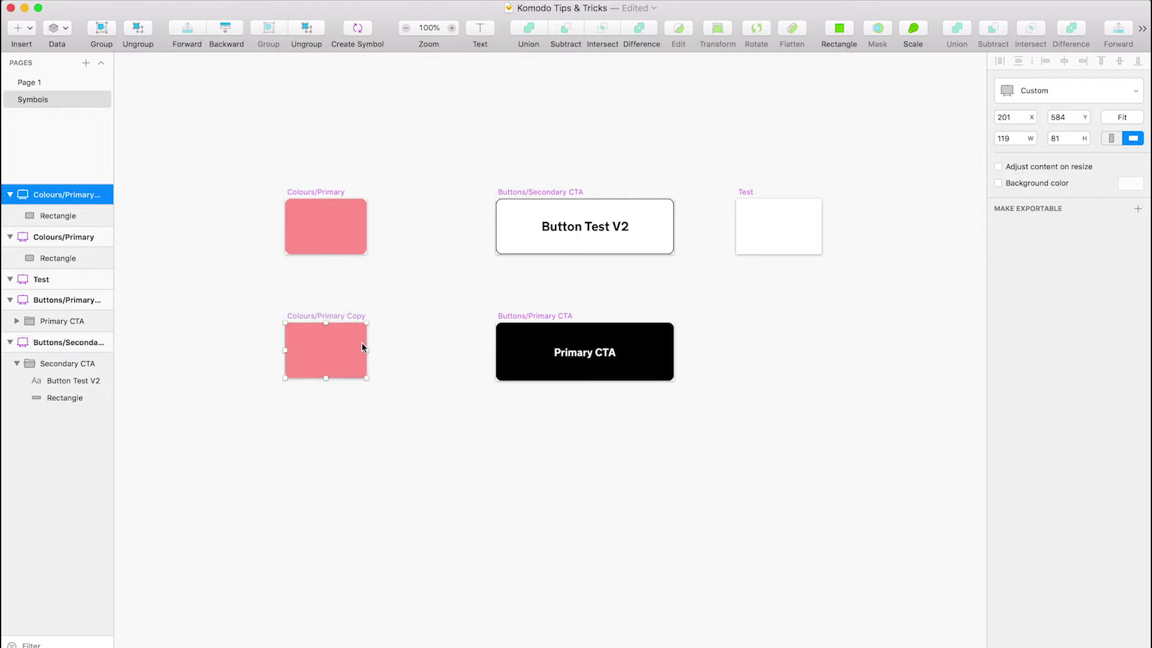
double_click(75, 196)
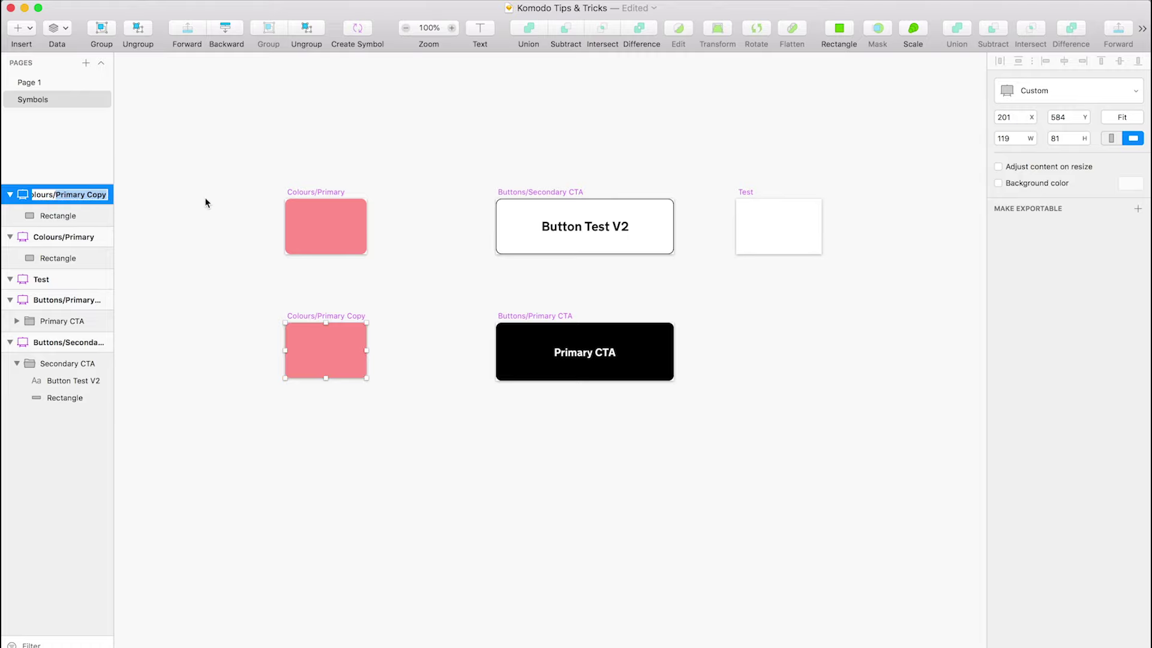
text(Secondary)
key(Return)
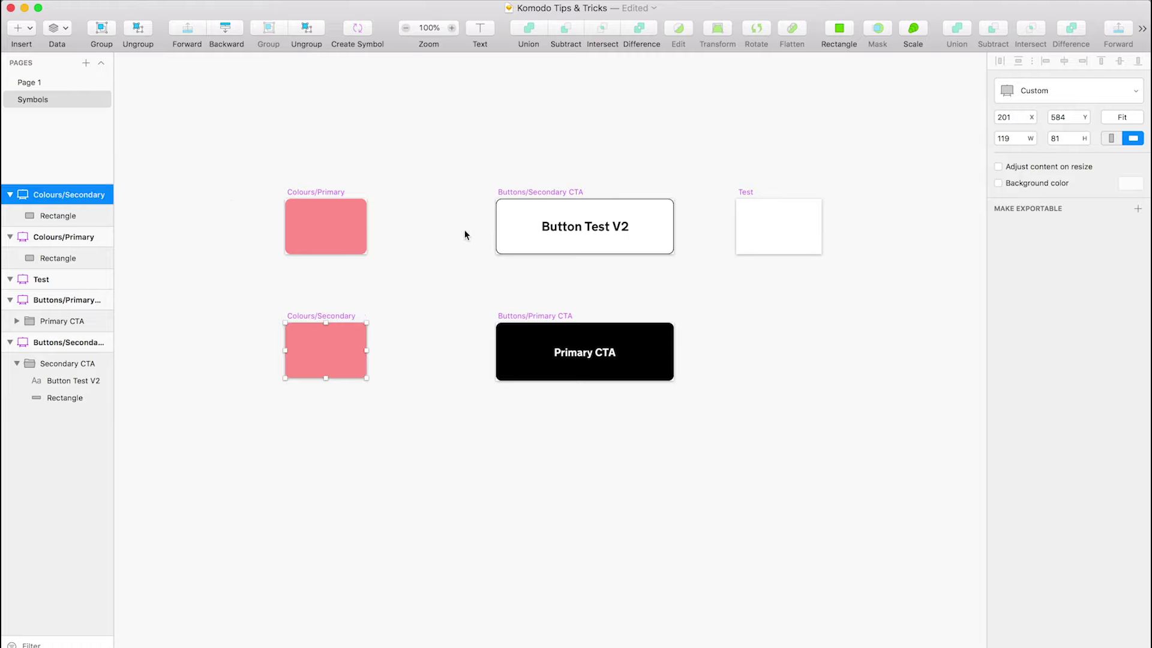
click(429, 229)
Lighten the Colours/Secondary rectangle fill to pale pink FFD0D0
click(336, 351)
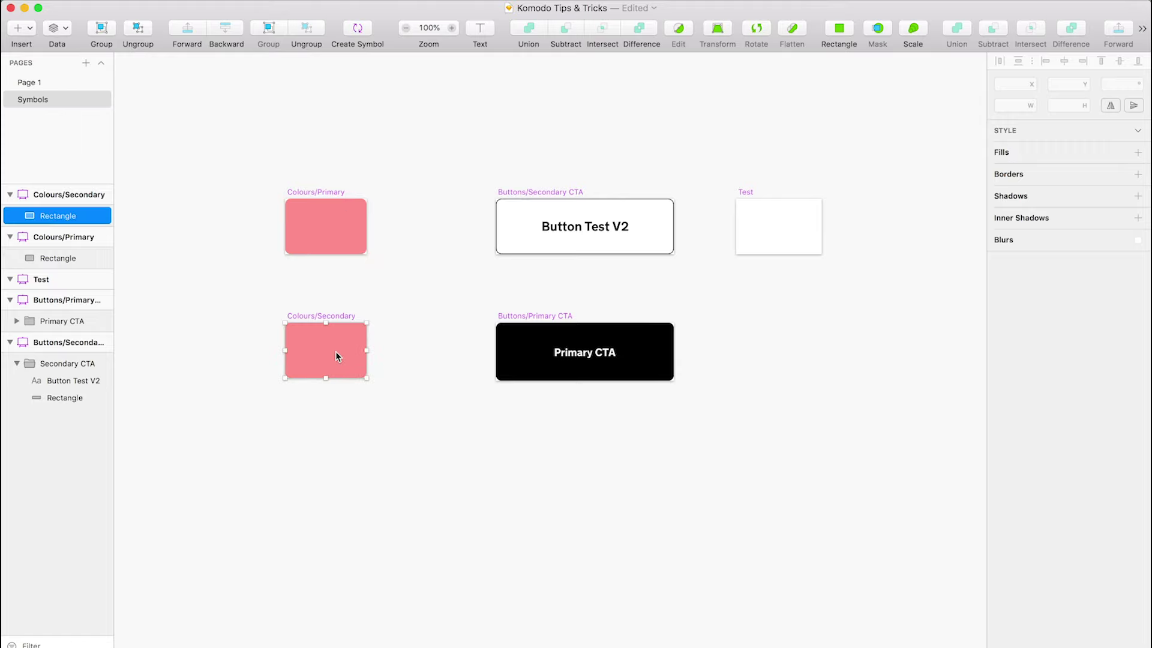
click(1020, 411)
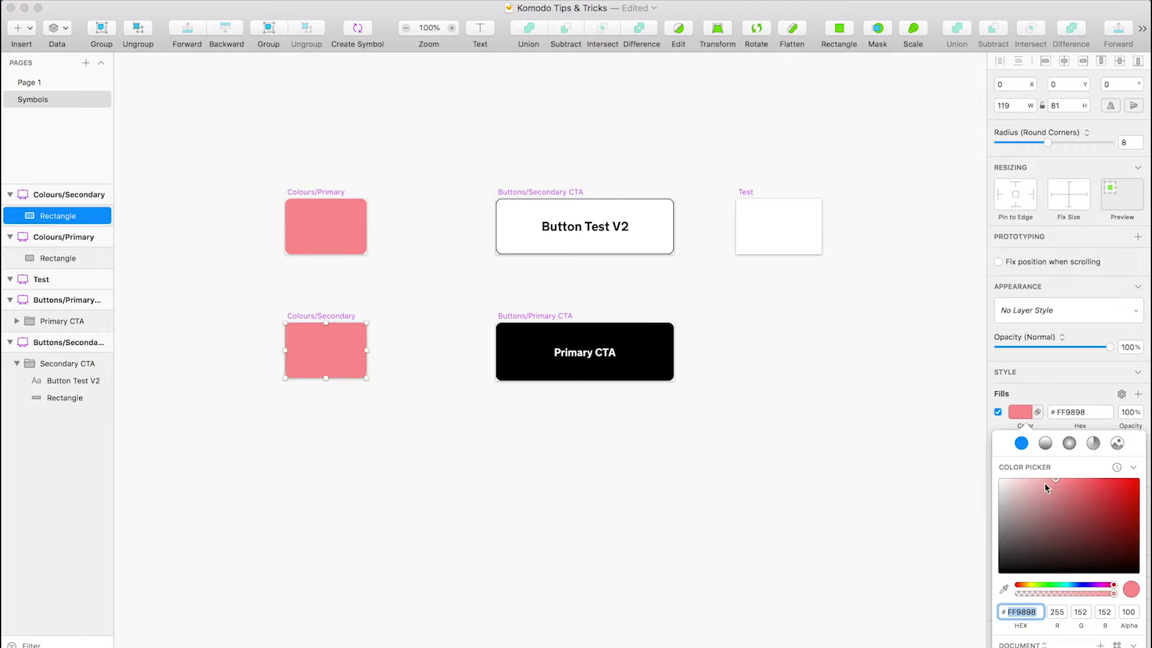
drag(1045, 483, 1024, 480)
click(588, 501)
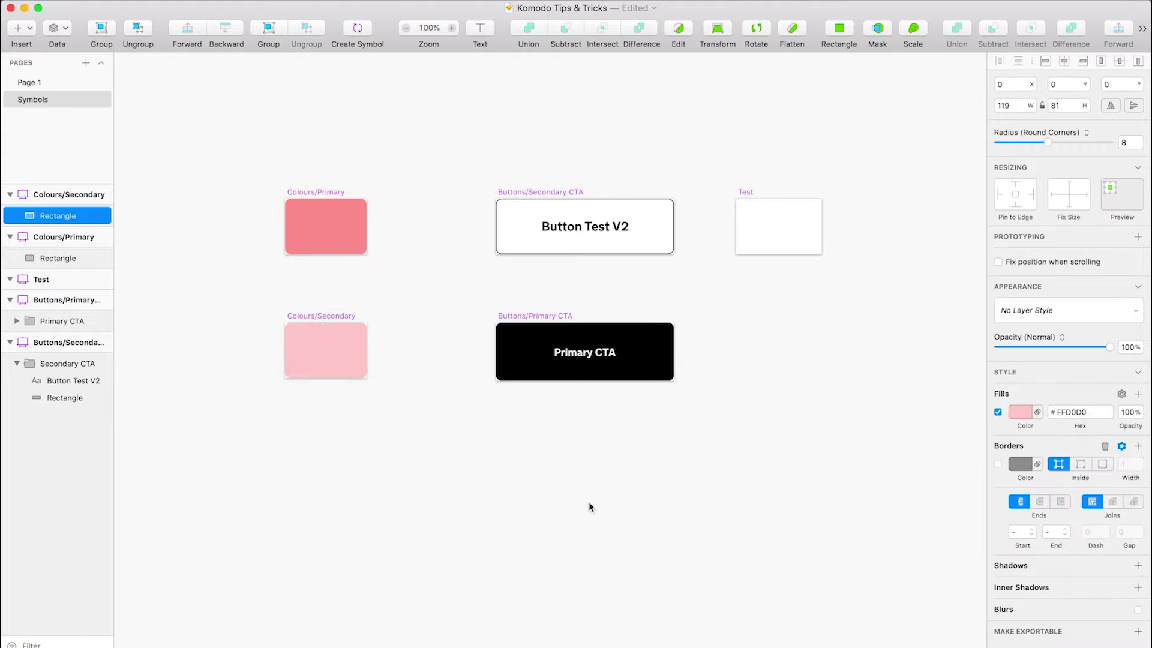
click(332, 221)
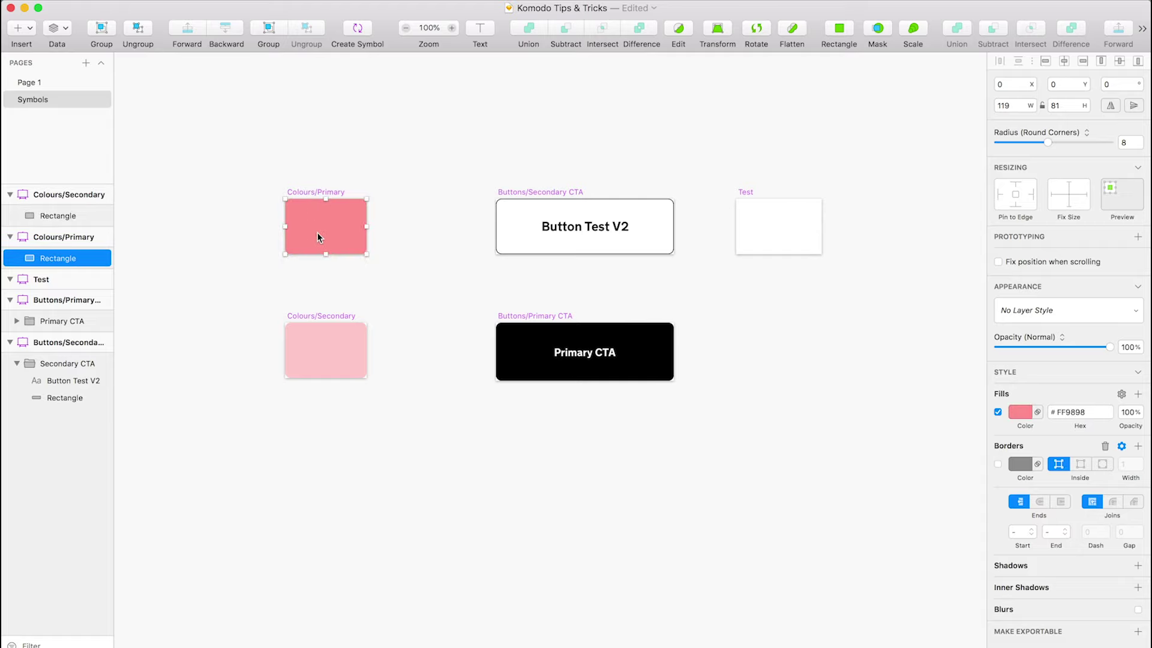
click(465, 213)
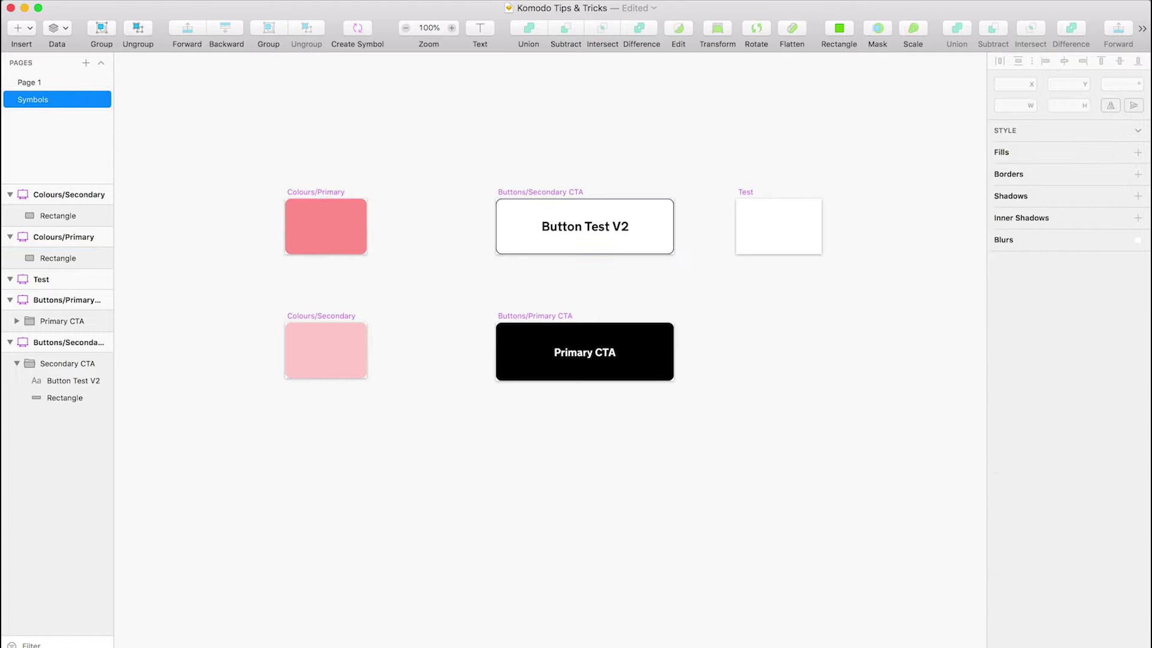
Insert the Colours/Primary symbol into Secondary CTA, layered below the button text
click(150, 0)
mouse_move(214, 172)
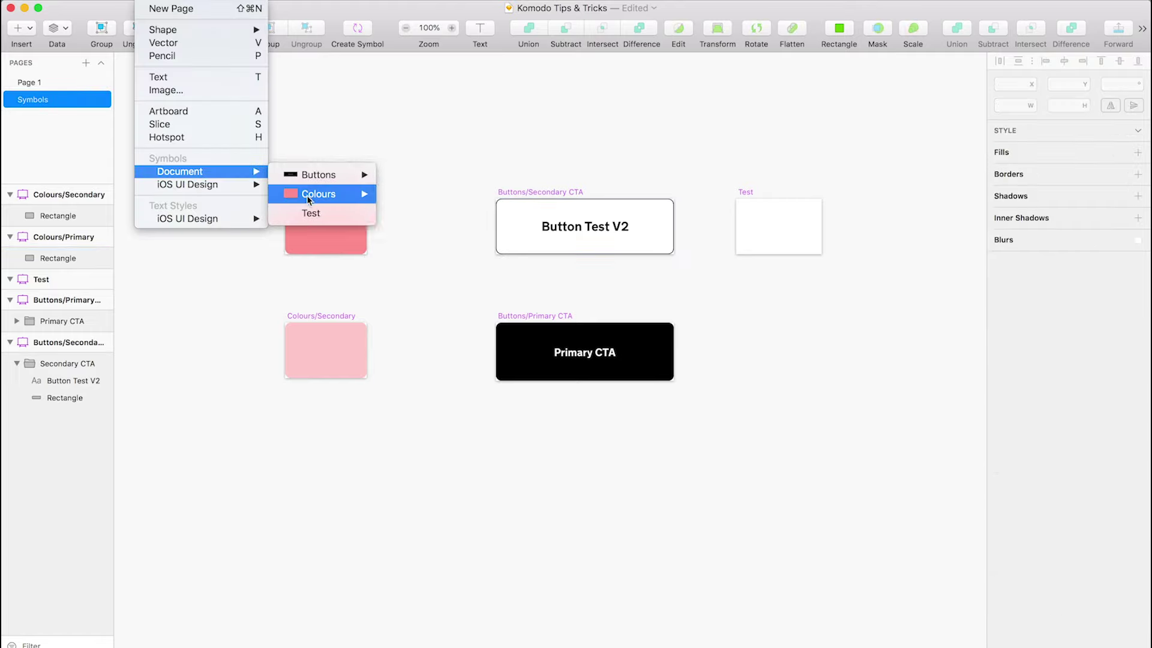
mouse_move(311, 198)
click(403, 192)
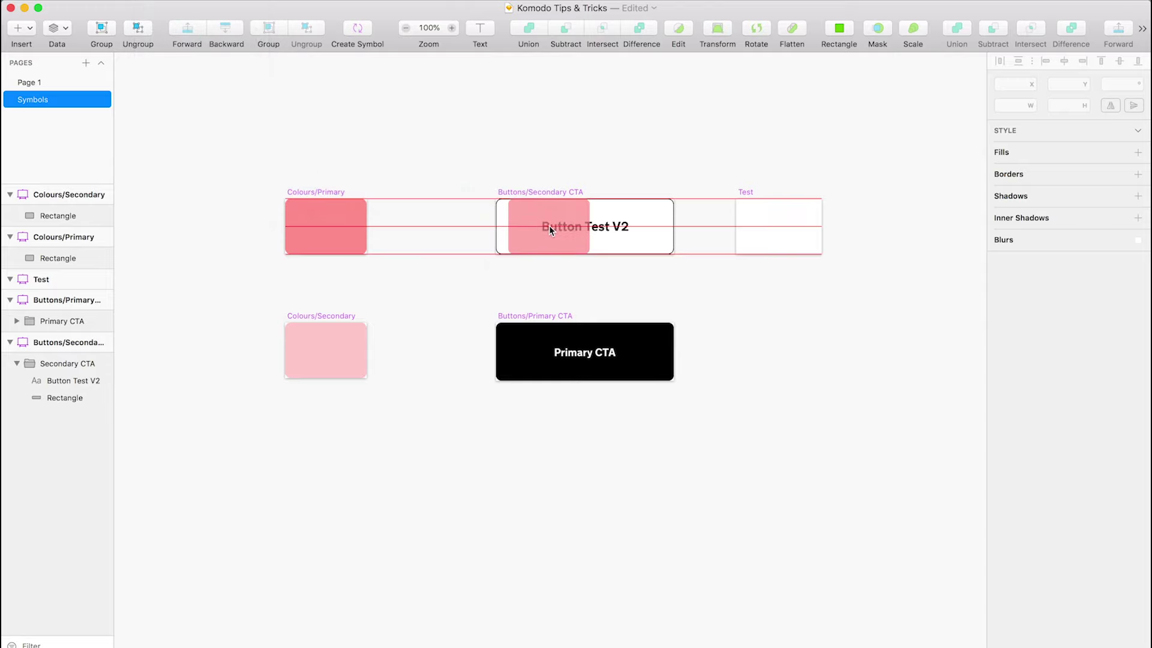
click(549, 225)
drag(60, 364, 63, 420)
click(18, 364)
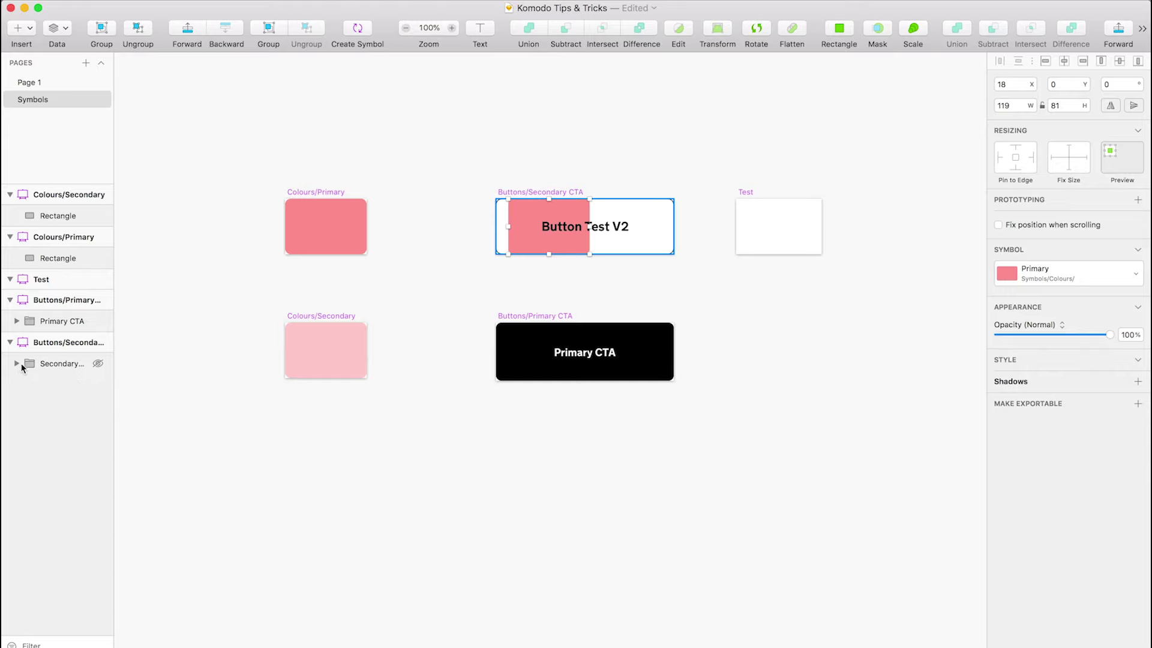
Stretch the pink fill to cover the whole button and save the document
drag(520, 207, 514, 210)
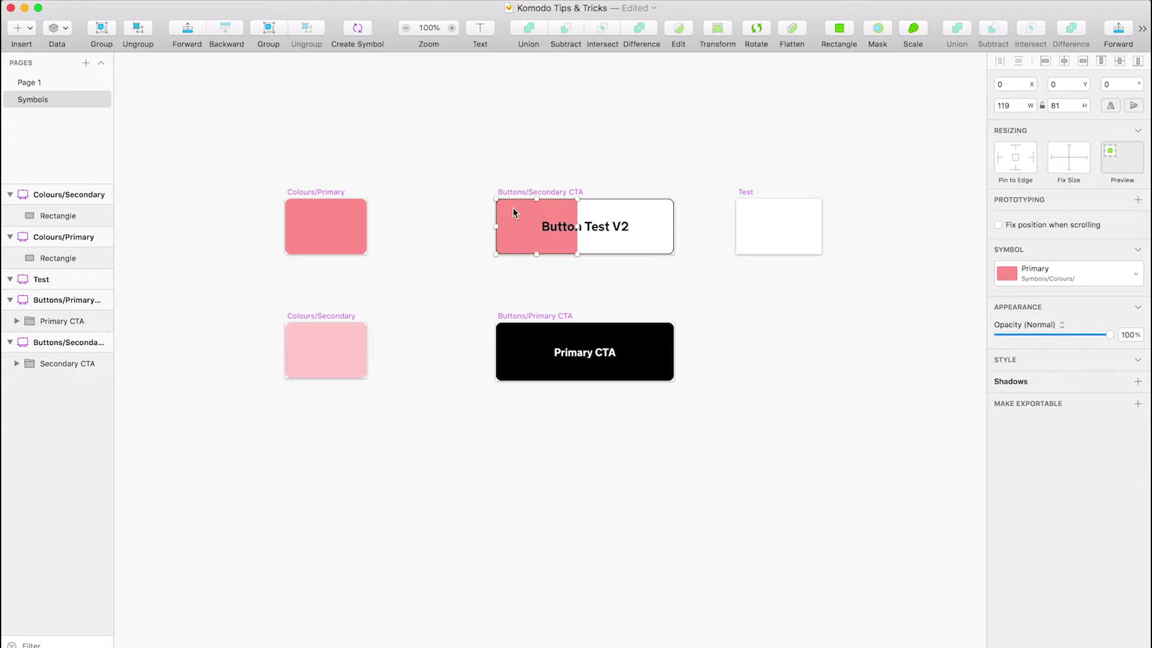
drag(577, 226, 673, 228)
click(764, 359)
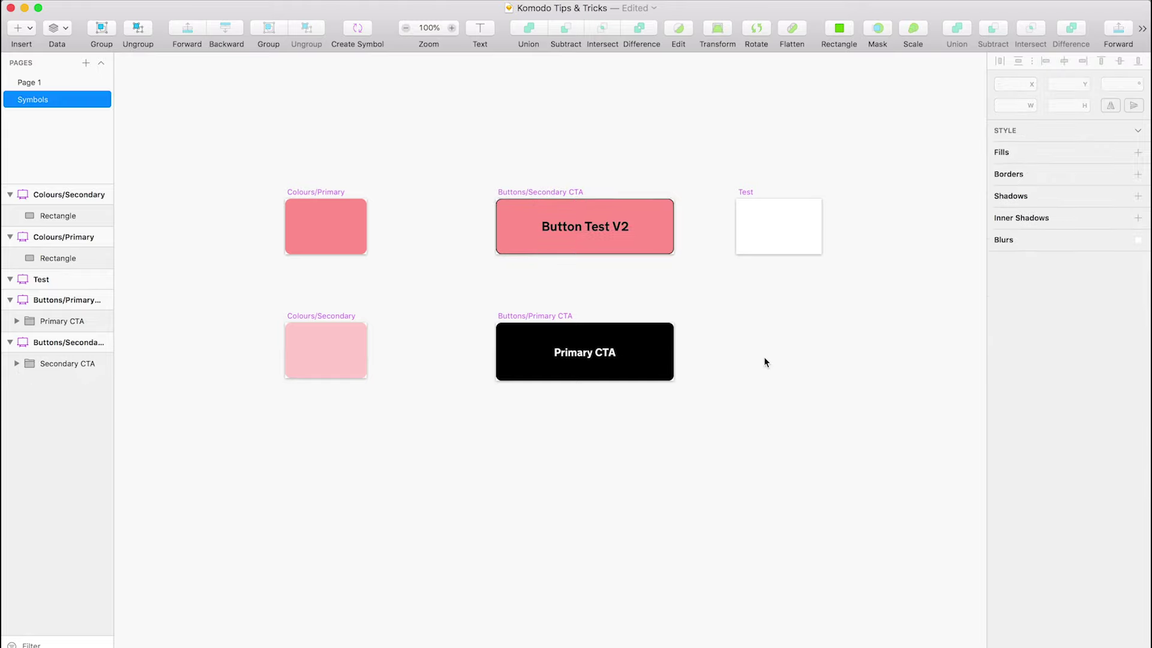
key(super+s)
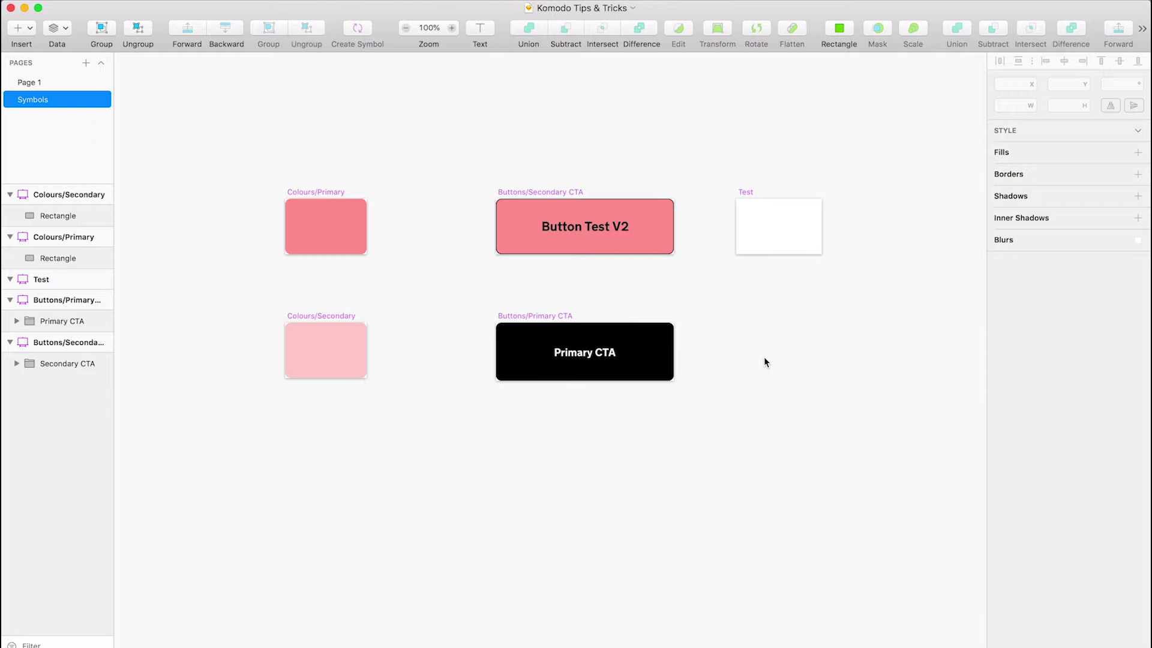
Place a Buttons/Secondary CTA symbol instance on Page 1's artboard
click(52, 79)
click(150, 0)
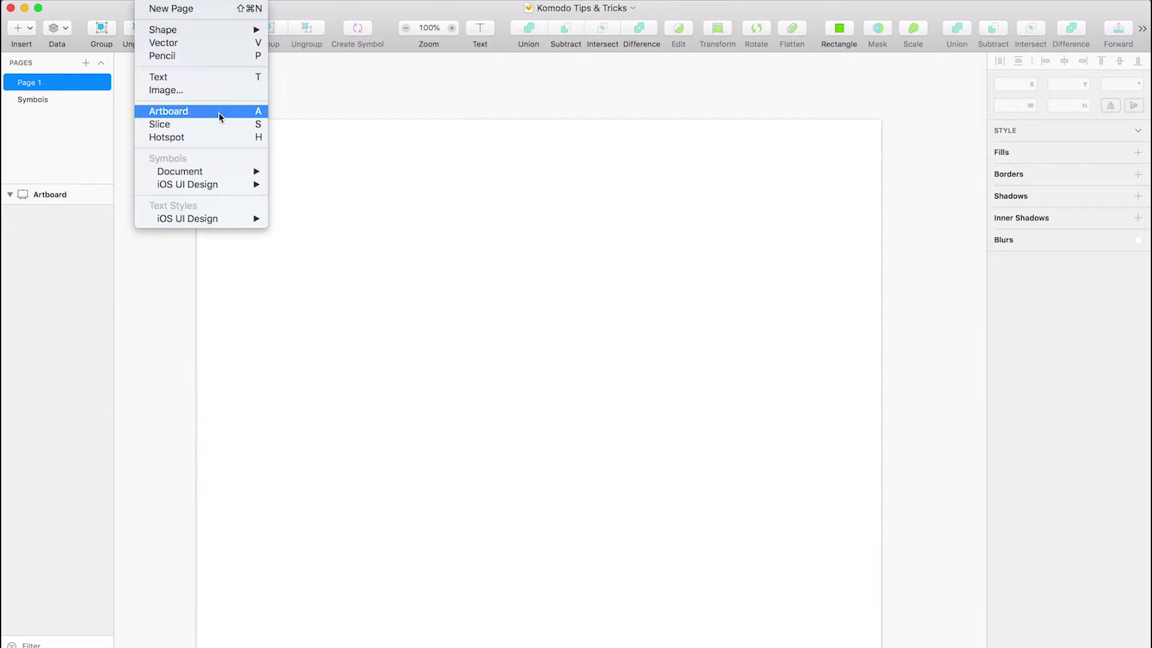
mouse_move(243, 174)
mouse_move(322, 175)
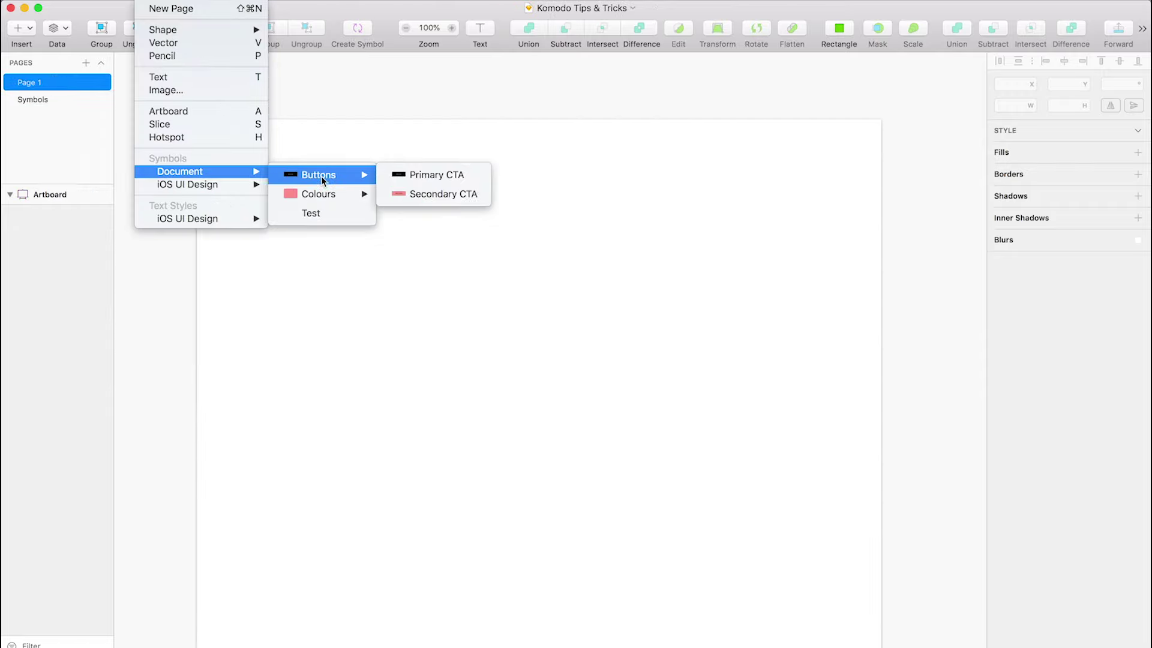
click(427, 195)
click(538, 269)
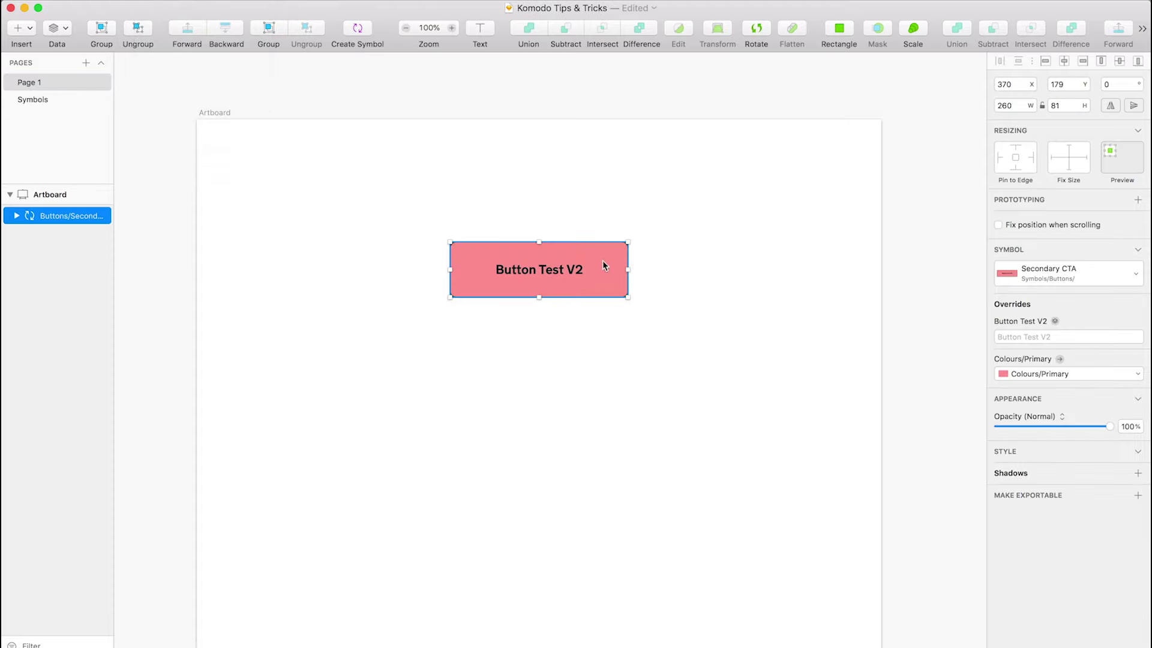
Override the button's Colours/Primary with Colours/Secondary so it turns pale pink
click(1086, 376)
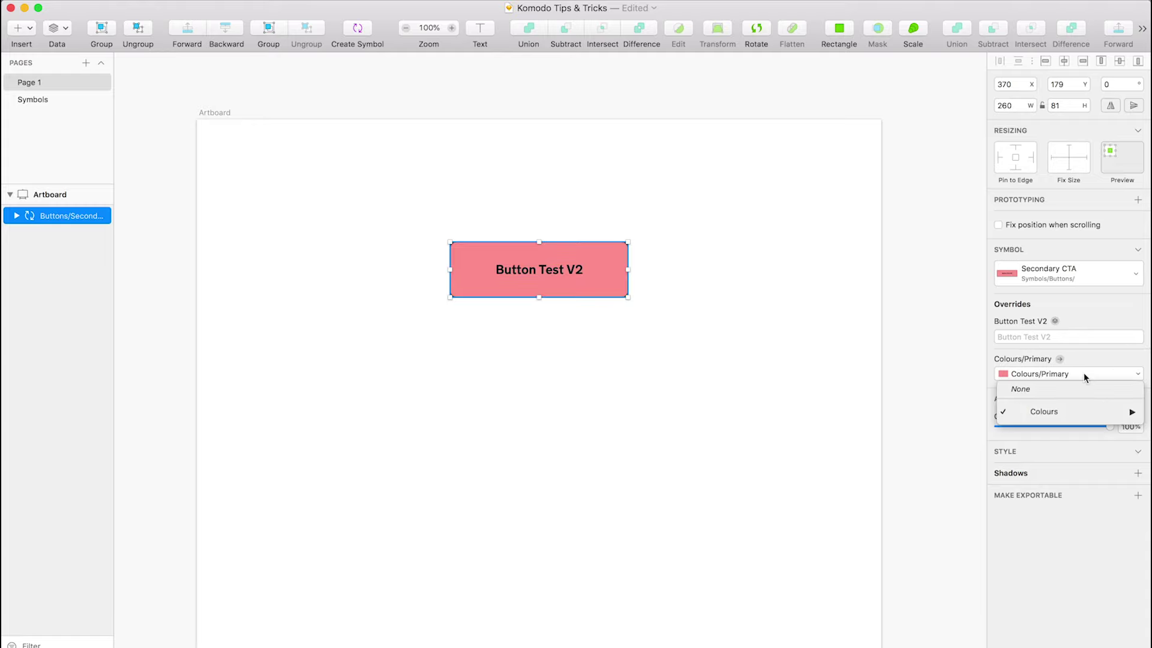
mouse_move(1090, 416)
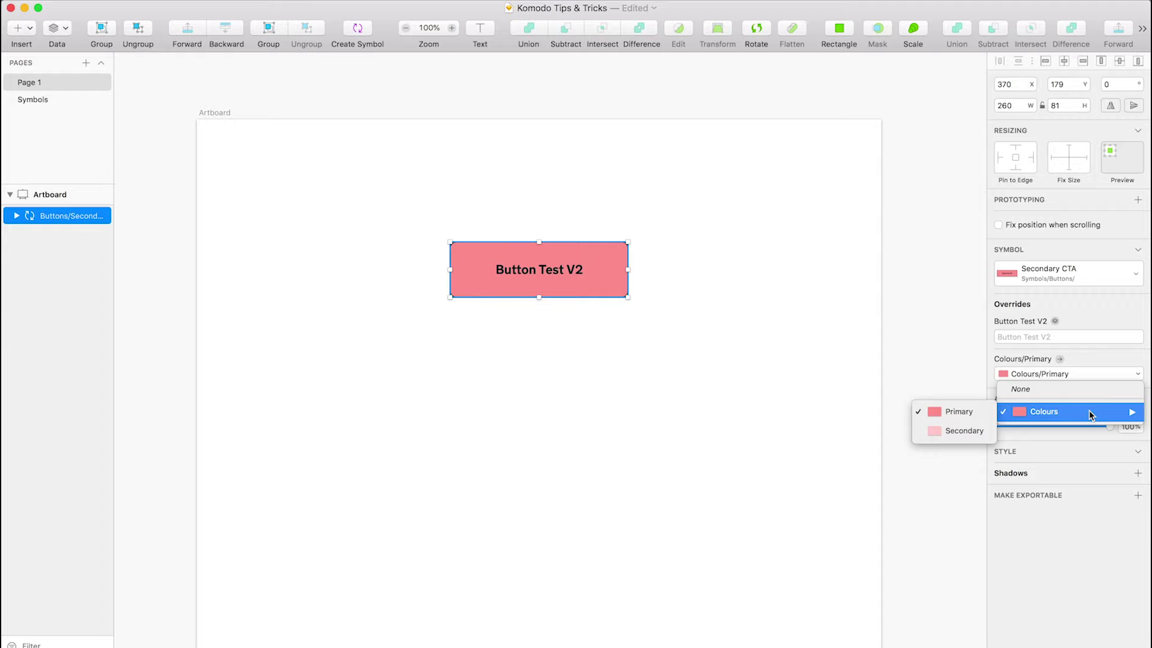
click(960, 429)
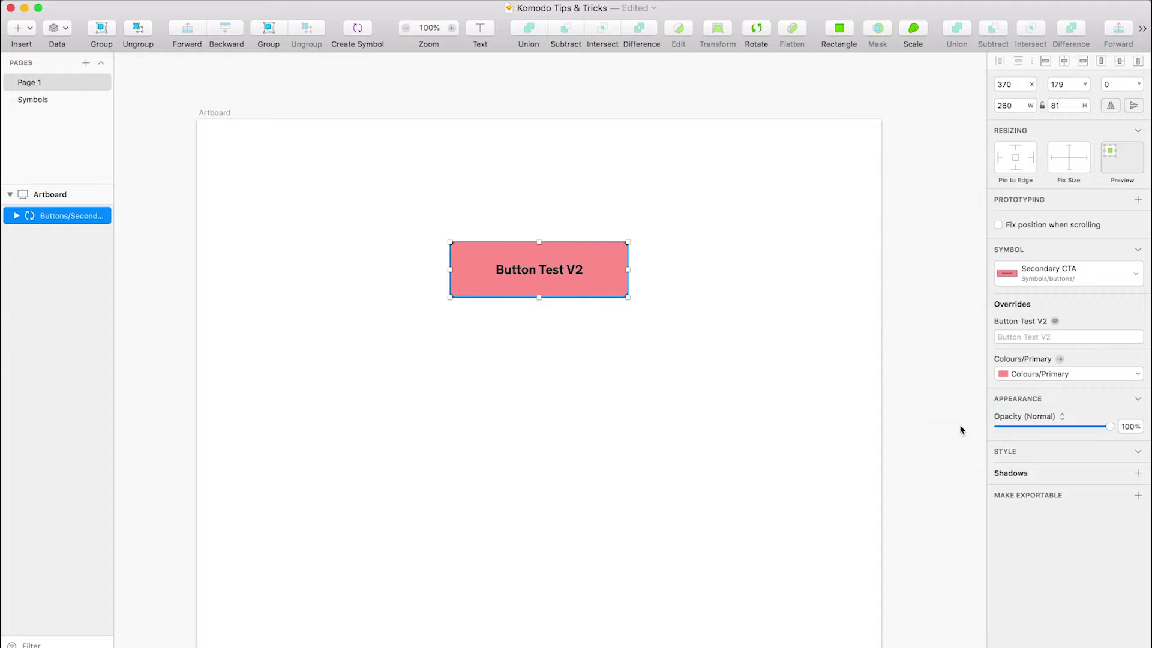
click(764, 444)
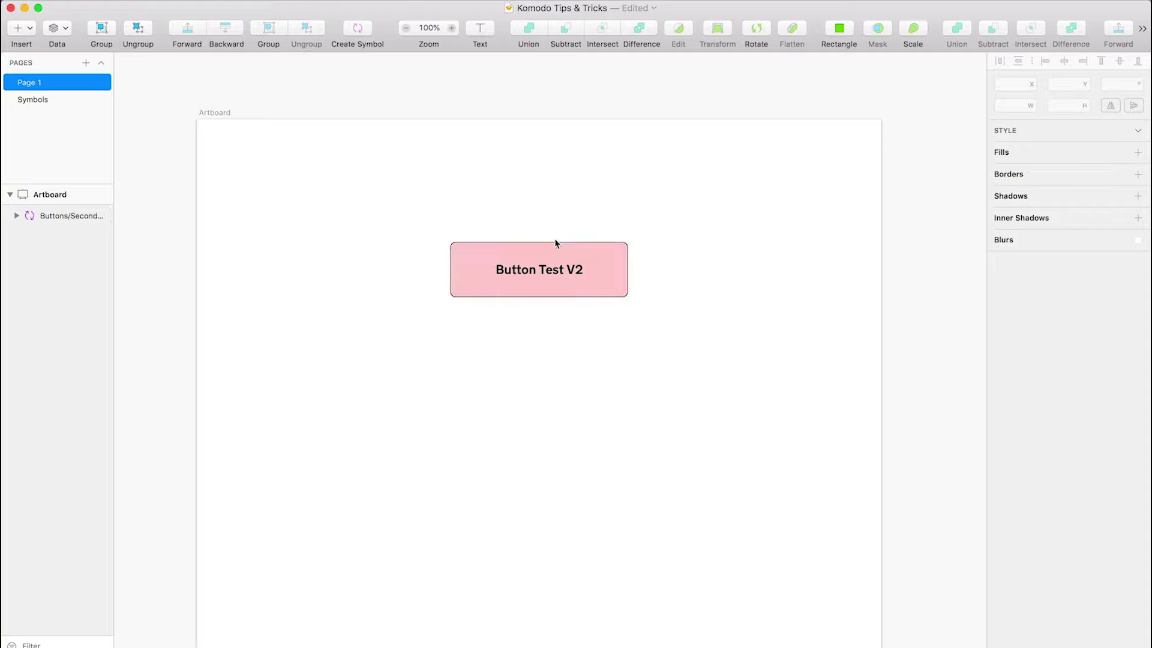
click(544, 252)
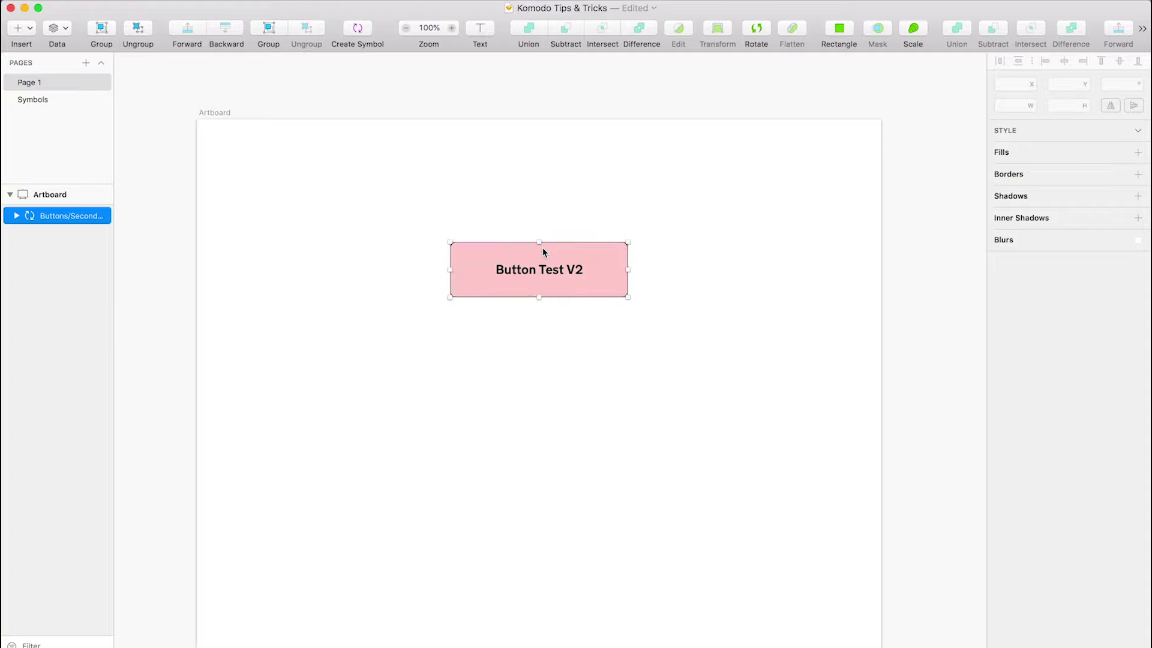
Switch to the Symbols page holding the Colours and Buttons symbol masters
click(52, 98)
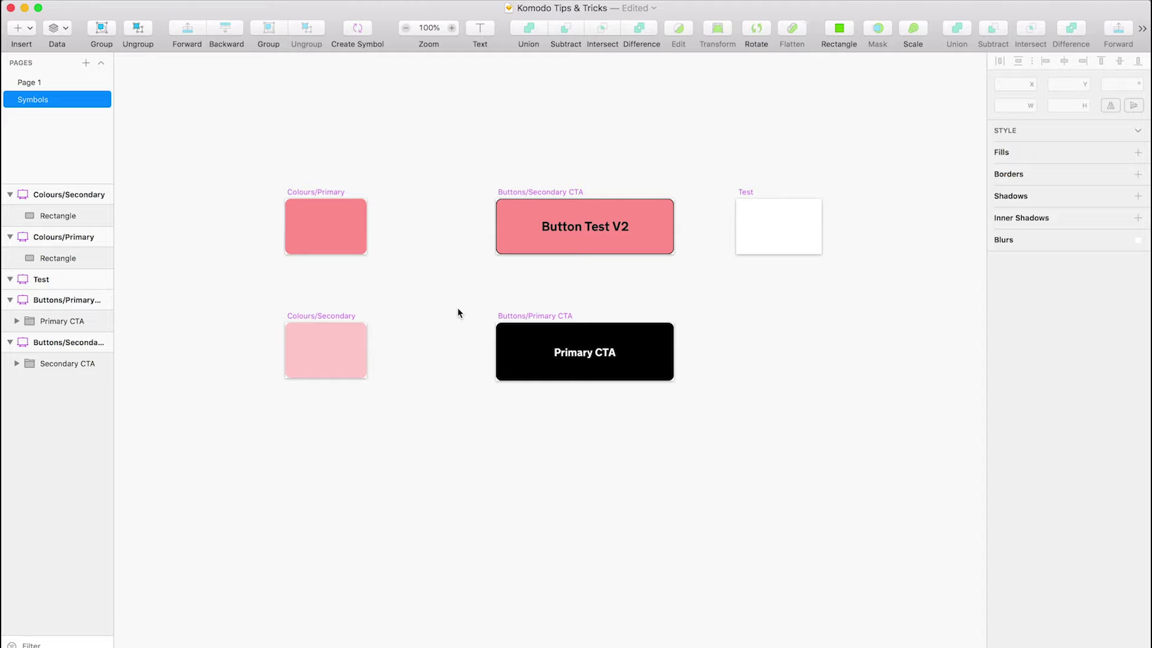